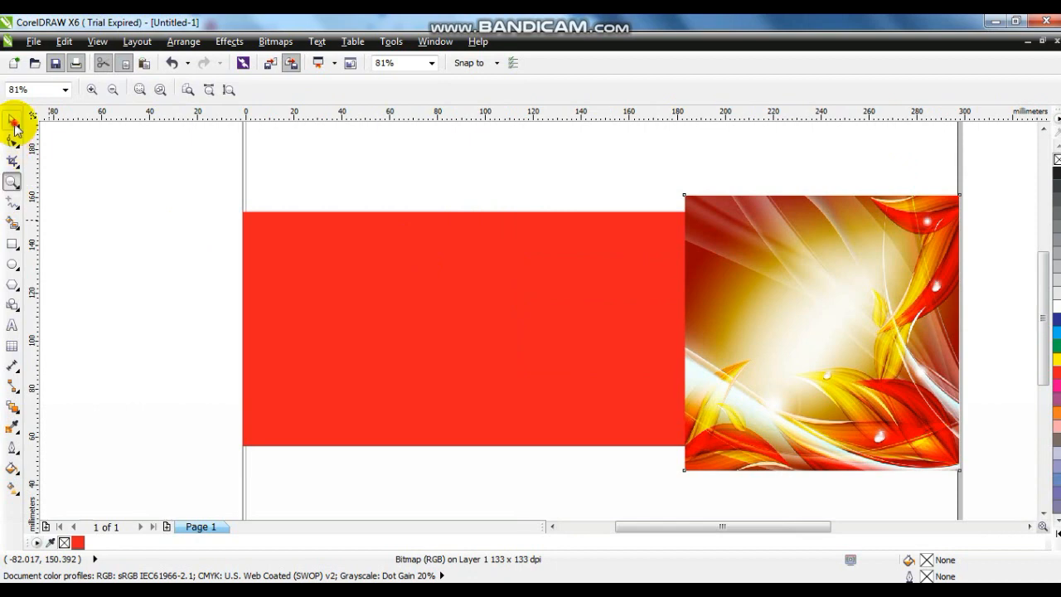
Step: Scale the floral image to about 104 mm square at the red rectangle's right end and fade its left side with linear transparency
{"action": "left_click_drag", "start_coordinate": [678, 189], "coordinate": [705, 208]}
{"action": "left_click_drag", "start_coordinate": [749, 420], "coordinate": [743, 403]}
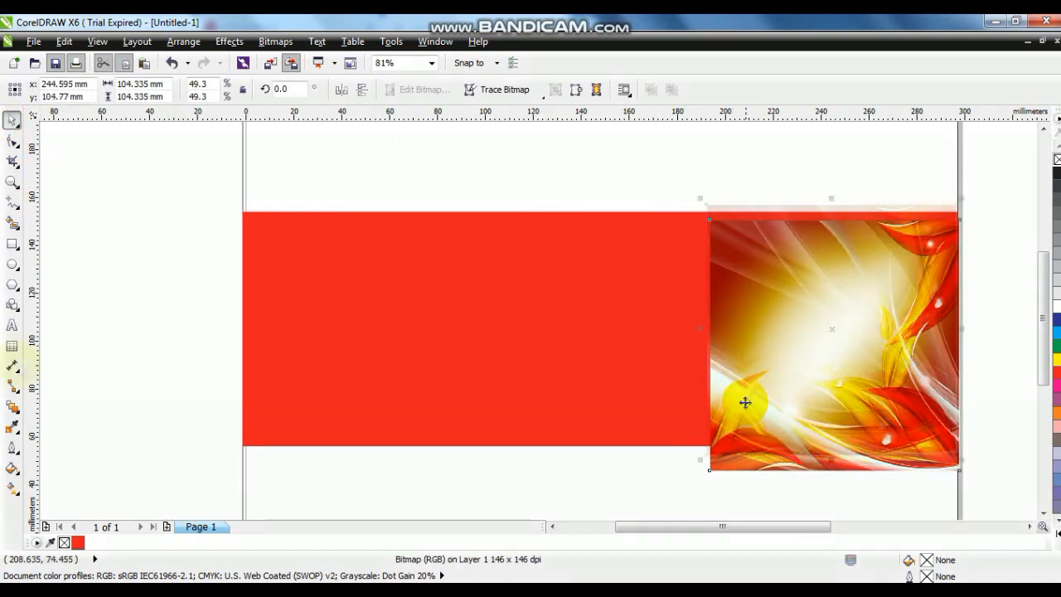
{"action": "left_click", "coordinate": [18, 410]}
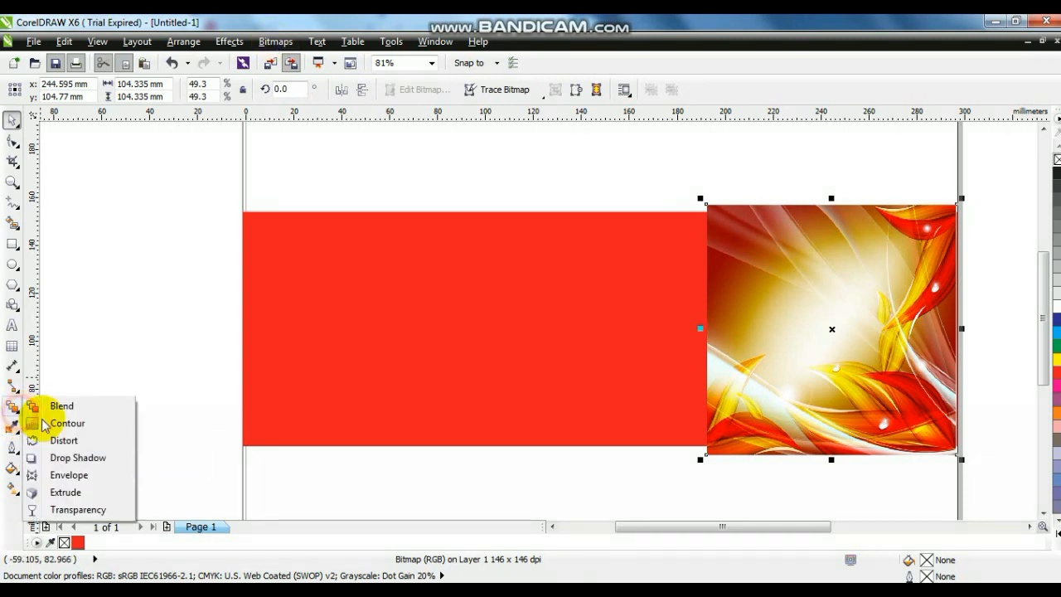
{"action": "left_click", "coordinate": [76, 509]}
{"action": "left_click_drag", "start_coordinate": [764, 355], "coordinate": [730, 353]}
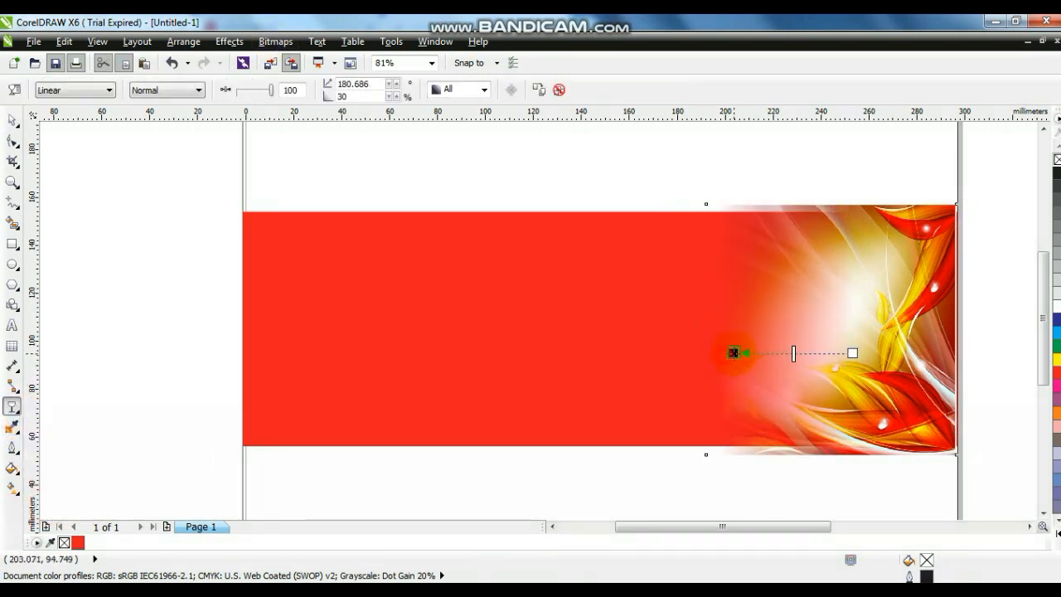
Step: Fit the faded floral image to the red rectangle's height and stretch it leftward to about 163 mm wide
{"action": "left_click", "coordinate": [12, 120]}
{"action": "left_click_drag", "start_coordinate": [831, 199], "coordinate": [831, 204]}
{"action": "left_click_drag", "start_coordinate": [831, 459], "coordinate": [830, 450]}
{"action": "left_click_drag", "start_coordinate": [700, 327], "coordinate": [561, 327]}
Step: Duplicate the faded floral image, mirror the copy horizontally and vertically, and align it to the red rectangle's left edge
{"action": "key", "text": "KP_Add"}
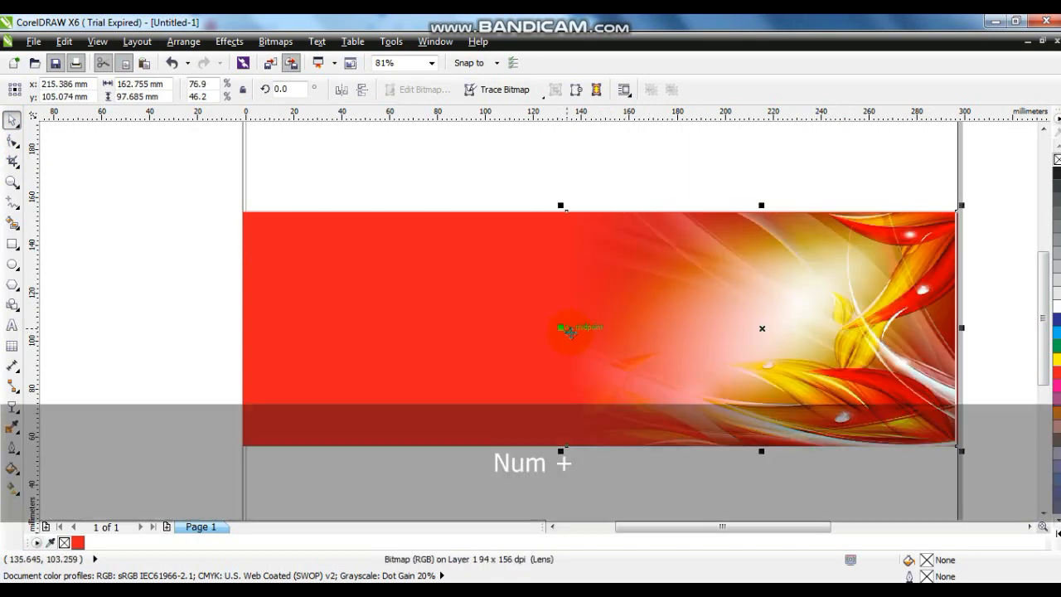
{"action": "left_click", "coordinate": [354, 96]}
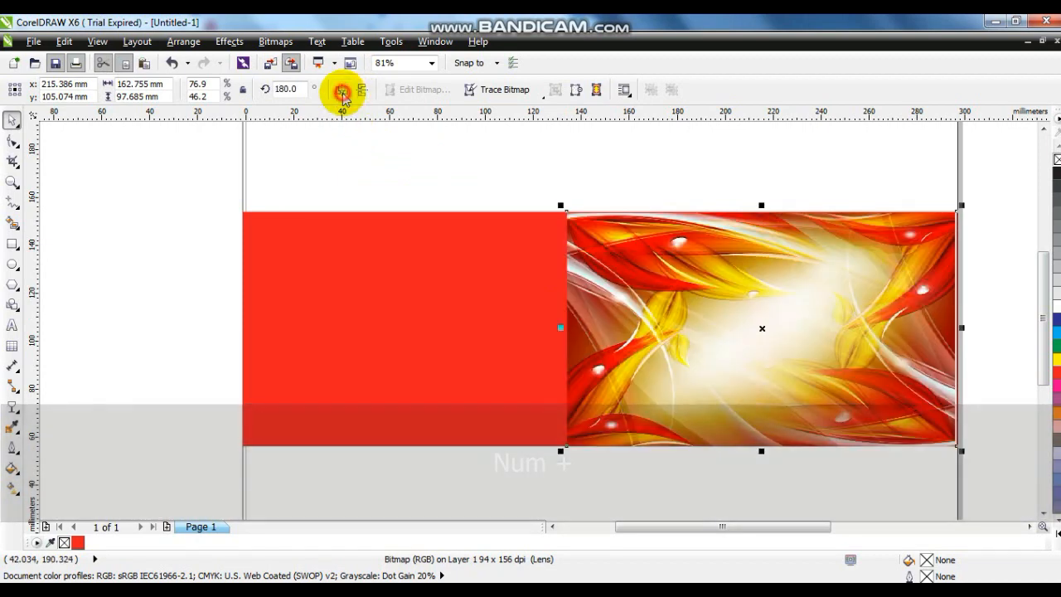
{"action": "left_click", "coordinate": [357, 241], "text": "shift"}
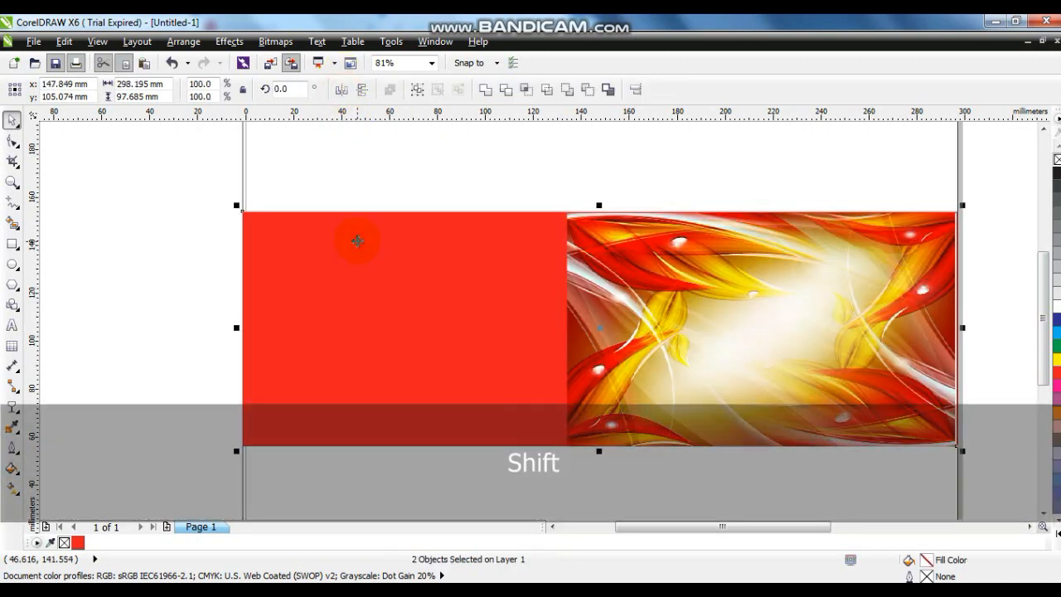
{"action": "key", "text": "l"}
{"action": "left_click", "coordinate": [390, 169]}
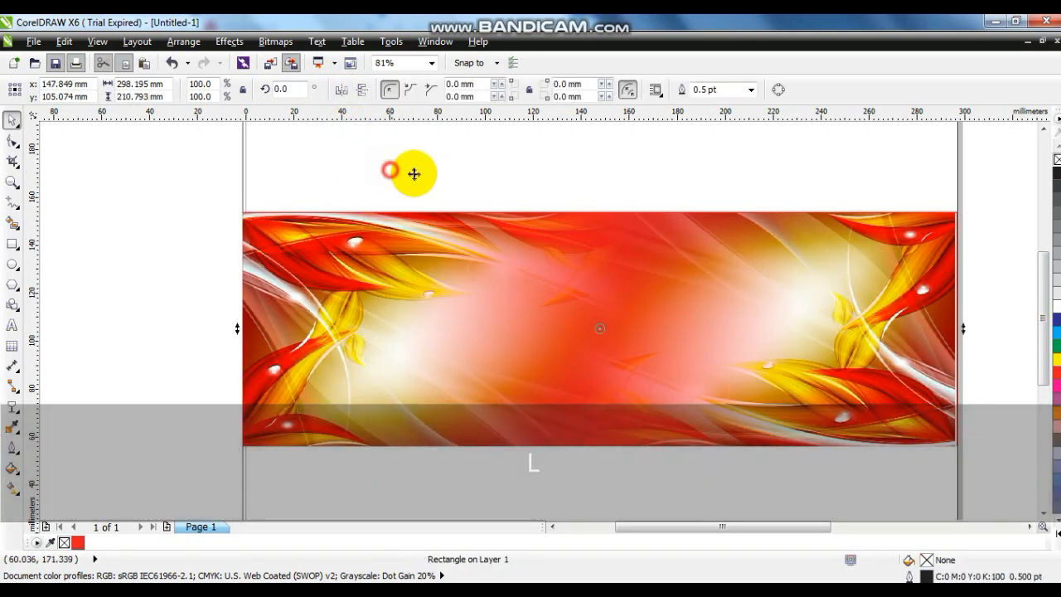
Step: Send both floral images behind the red rectangle and PowerClip them inside it
{"action": "left_click", "coordinate": [201, 183]}
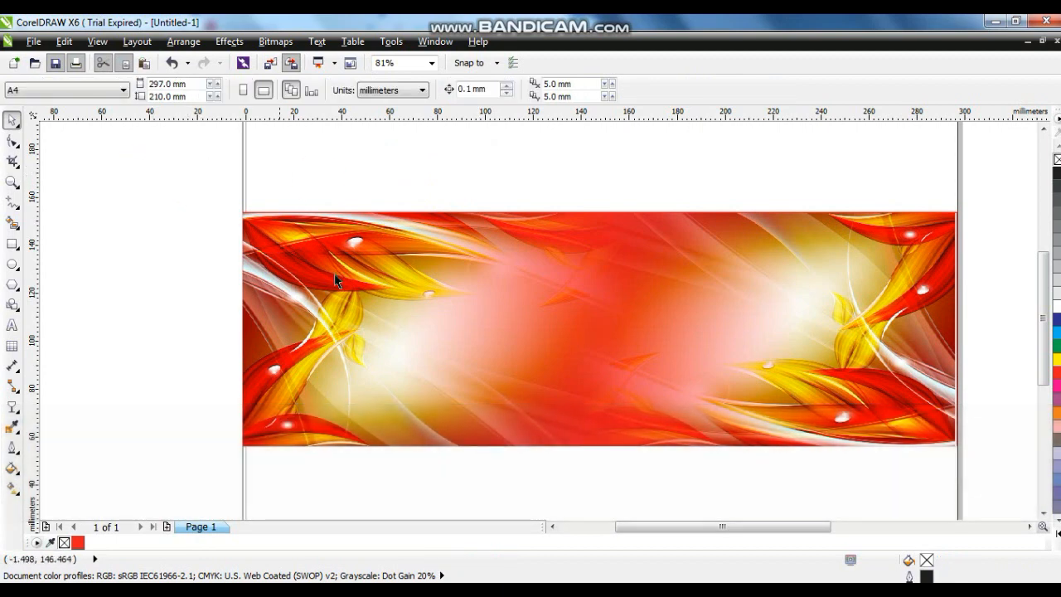
{"action": "left_click", "coordinate": [891, 336]}
{"action": "left_click", "coordinate": [899, 332], "text": "shift"}
{"action": "key", "text": "shift+Page_Down"}
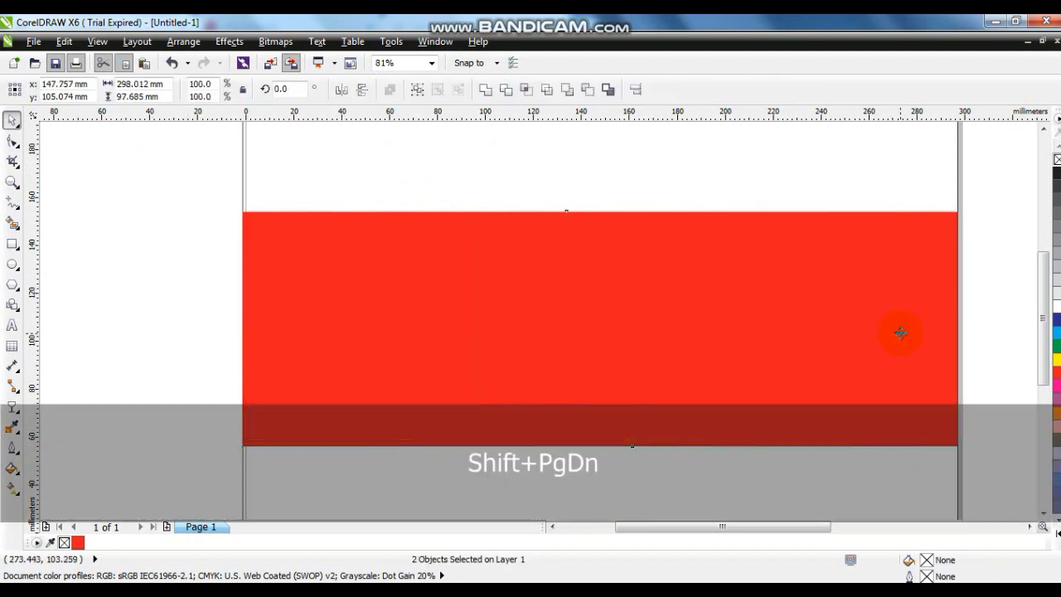
{"action": "left_click", "coordinate": [229, 41]}
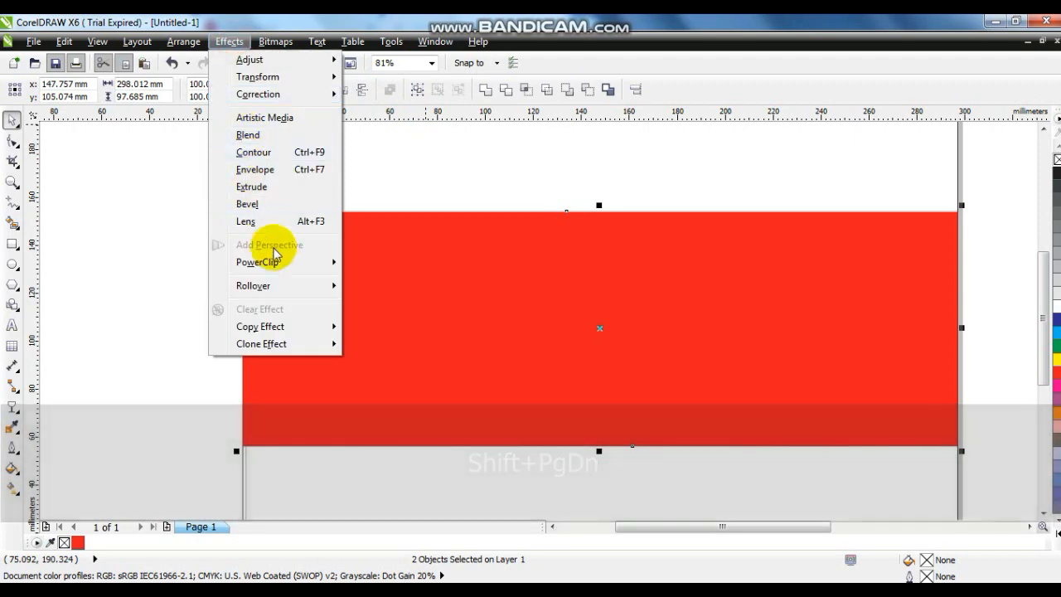
{"action": "mouse_move", "coordinate": [331, 265]}
{"action": "left_click", "coordinate": [370, 263]}
{"action": "left_click", "coordinate": [369, 265]}
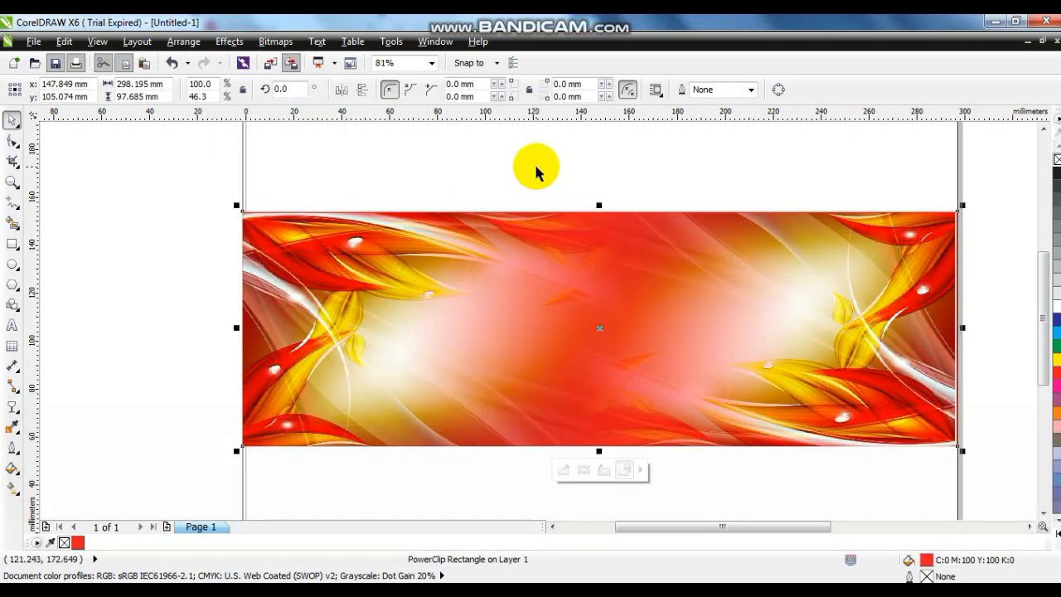
Step: Move the lemon image onto the banner and bring it to the front of the layer
{"action": "key", "text": "F4"}
{"action": "key", "text": "Escape"}
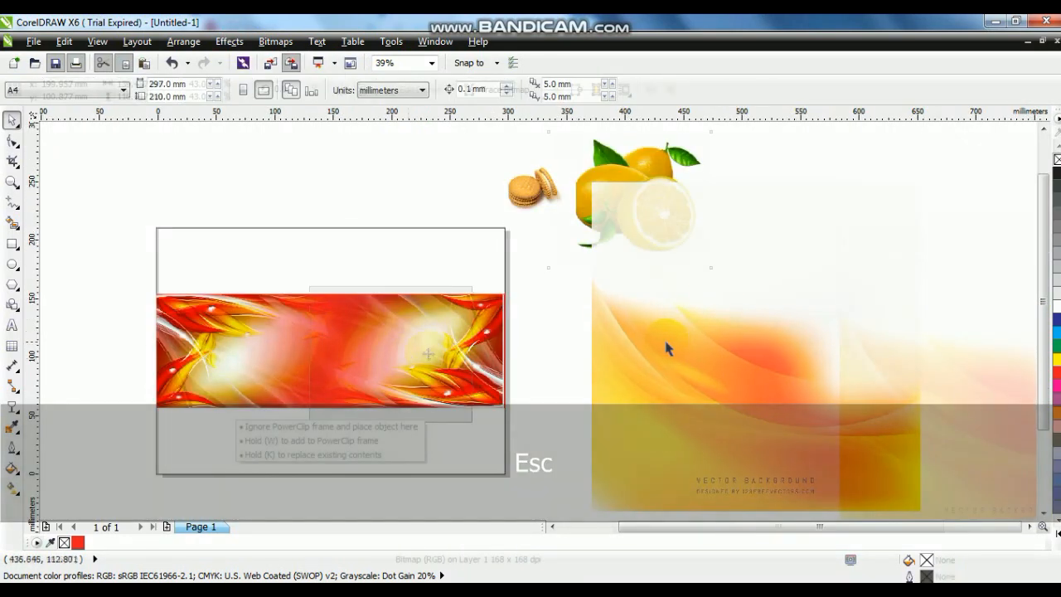
{"action": "left_click_drag", "start_coordinate": [674, 337], "coordinate": [918, 364]}
{"action": "key", "text": "shift+Page_Up"}
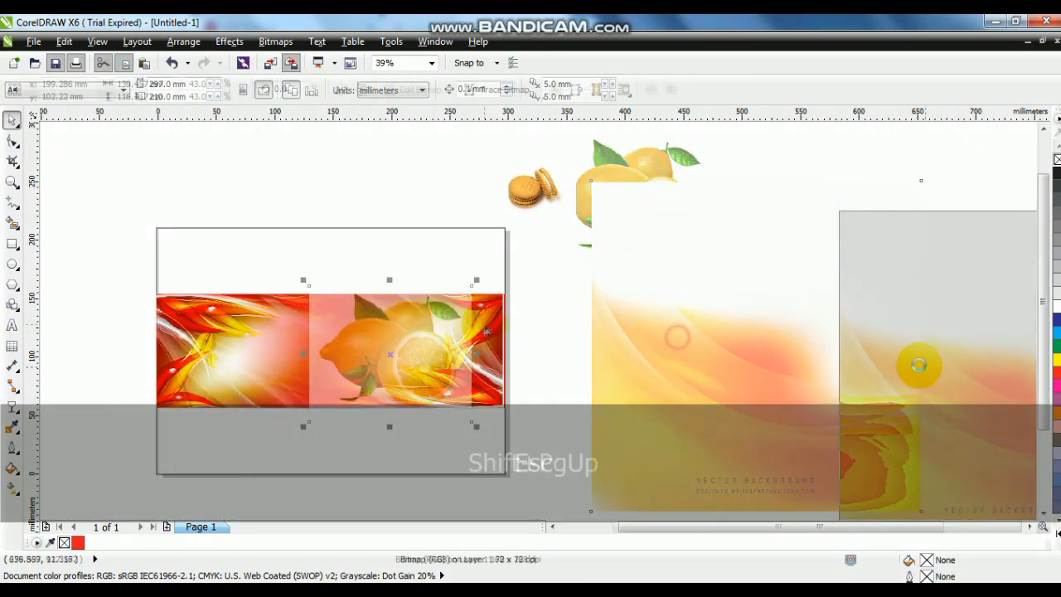
{"action": "key", "text": "shift+F2"}
{"action": "key", "text": "Escape"}
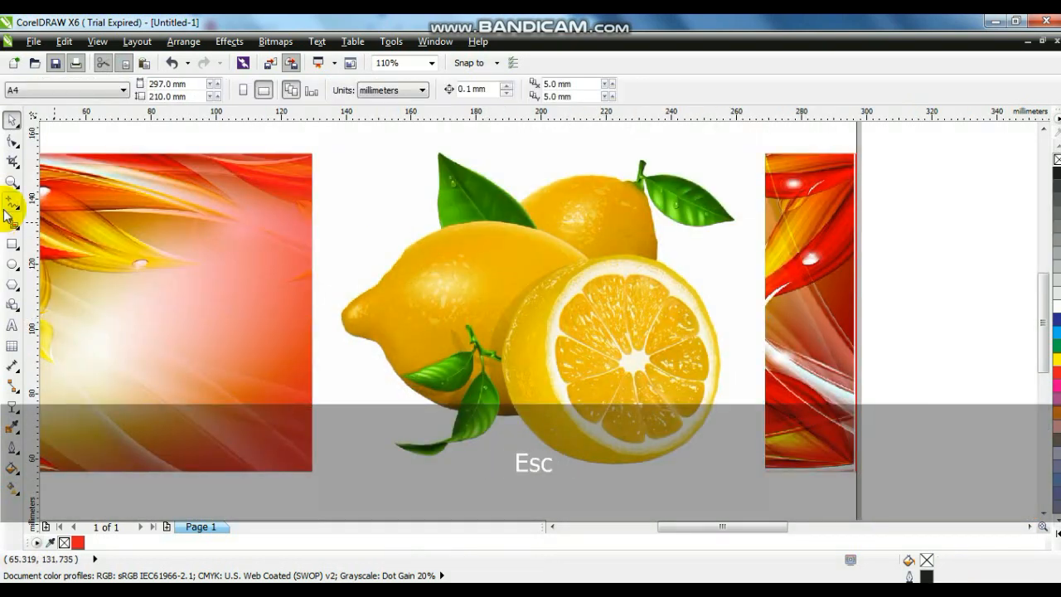
Step: Trace straight outline segments from the upper-left leaf over the back lemon and around the stem and right leaf to the cut lemon
{"action": "left_click", "coordinate": [13, 181]}
{"action": "left_click", "coordinate": [387, 166]}
{"action": "left_click", "coordinate": [11, 204]}
{"action": "left_click", "coordinate": [298, 152]}
{"action": "left_click", "coordinate": [448, 251]}
{"action": "left_click", "coordinate": [654, 203]}
{"action": "left_click", "coordinate": [675, 205]}
{"action": "left_click", "coordinate": [681, 164]}
{"action": "left_click", "coordinate": [691, 171]}
{"action": "left_click", "coordinate": [708, 195]}
{"action": "left_click", "coordinate": [858, 278]}
{"action": "left_click", "coordinate": [795, 289]}
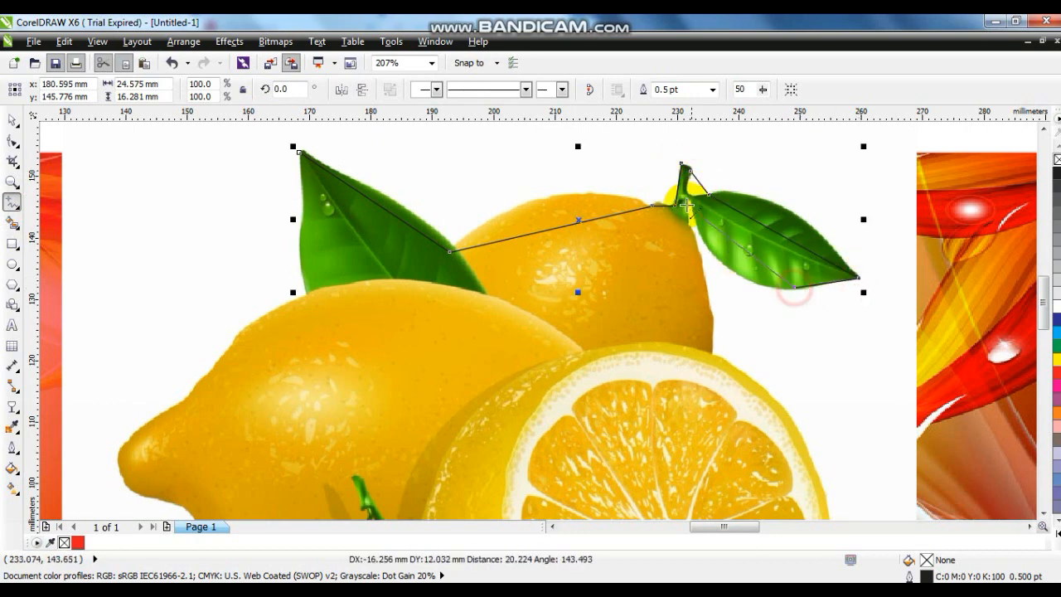
{"action": "left_click", "coordinate": [684, 222]}
{"action": "double_click", "coordinate": [708, 353]}
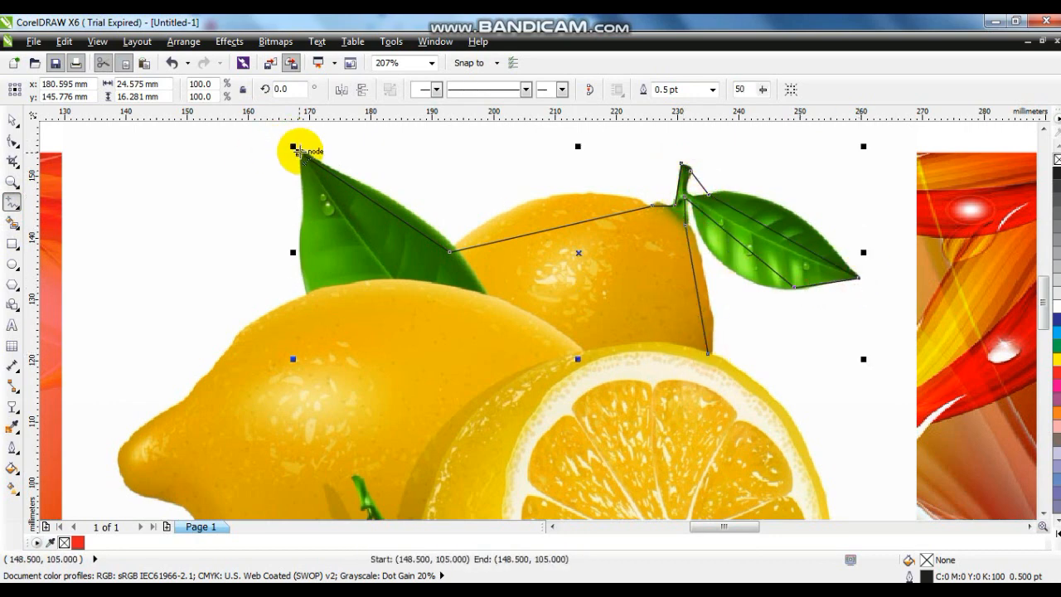
Step: Continue the outline around the left lemon, cut lemon and bottom leaves until the lemon shape is closed
{"action": "left_click", "coordinate": [304, 295]}
{"action": "left_click", "coordinate": [190, 403]}
{"action": "left_click", "coordinate": [130, 474]}
{"action": "left_click", "coordinate": [189, 507]}
{"action": "left_click", "coordinate": [1043, 513]}
{"action": "left_click", "coordinate": [708, 193]}
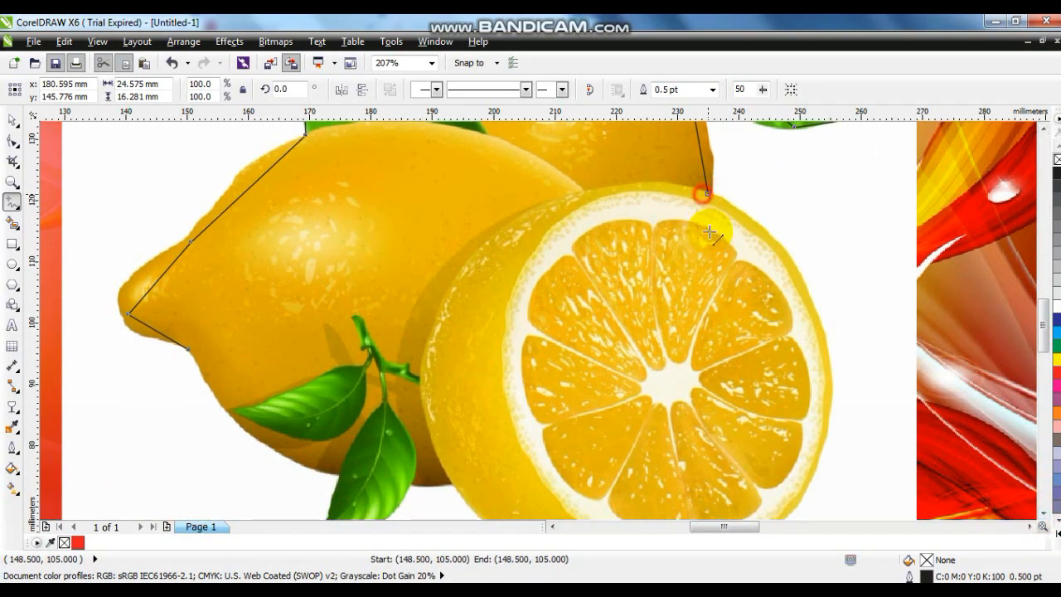
{"action": "left_click", "coordinate": [826, 414]}
{"action": "left_click", "coordinate": [1043, 513]}
{"action": "left_click", "coordinate": [667, 452]}
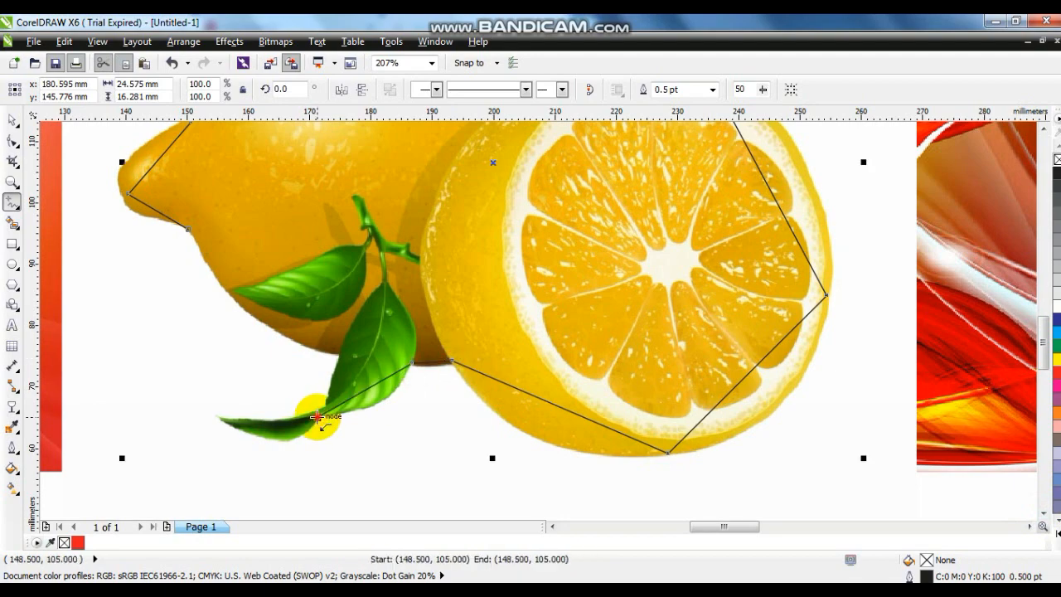
{"action": "left_click", "coordinate": [220, 418]}
{"action": "left_click", "coordinate": [142, 244]}
Step: Convert the lemon outline's segments to curves and bend them around the left lemon's pointed tip
{"action": "left_click", "coordinate": [12, 141]}
{"action": "key", "text": "F3"}
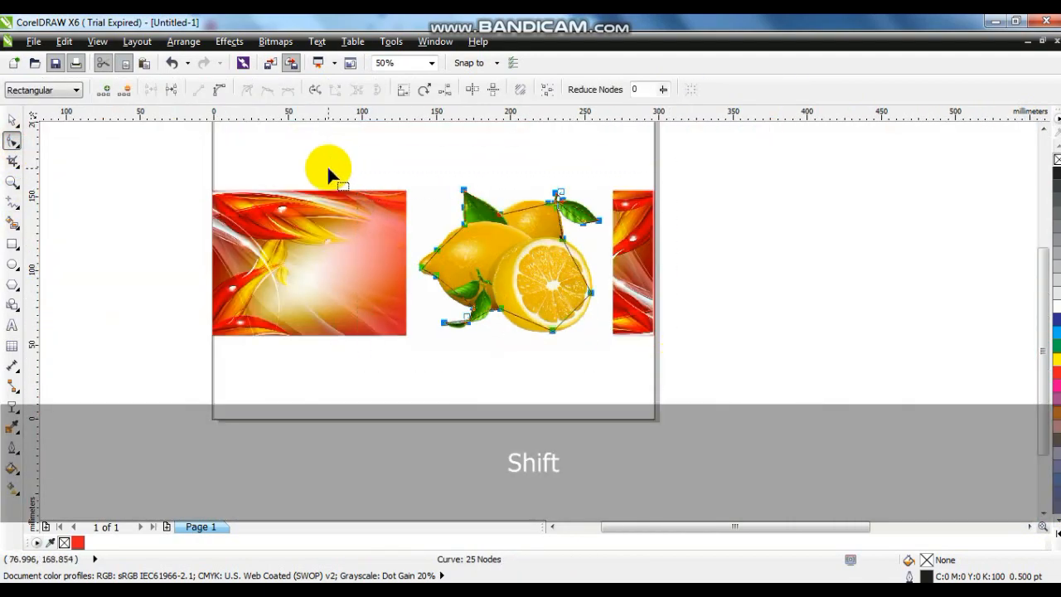
{"action": "key", "text": "shift+F2"}
{"action": "left_click", "coordinate": [12, 183]}
{"action": "left_click_drag", "start_coordinate": [260, 249], "coordinate": [534, 411]}
{"action": "left_click", "coordinate": [14, 142]}
{"action": "left_click_drag", "start_coordinate": [349, 298], "coordinate": [318, 287]}
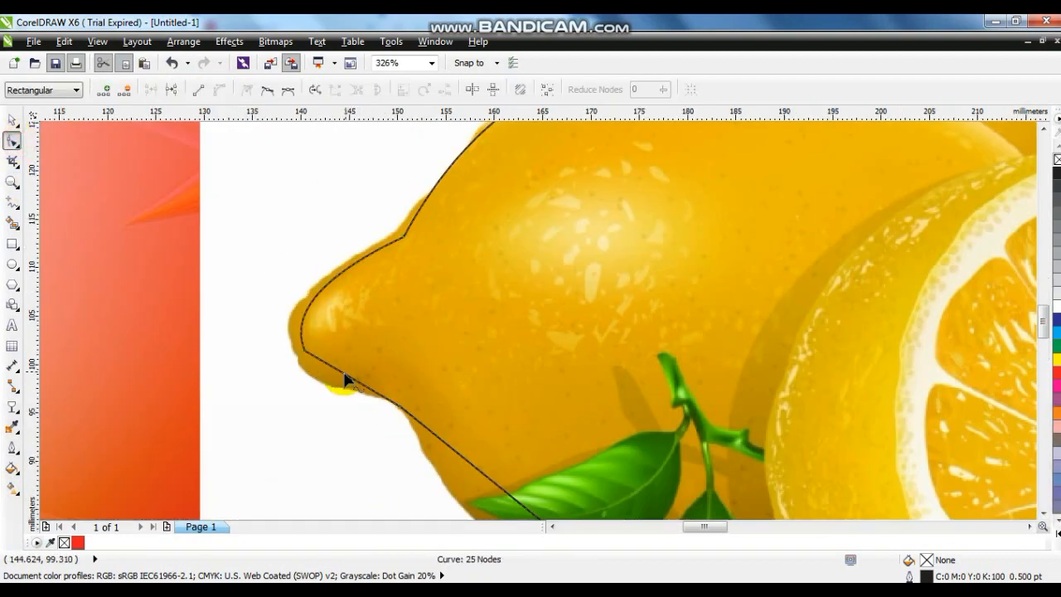
{"action": "left_click_drag", "start_coordinate": [401, 405], "coordinate": [400, 397]}
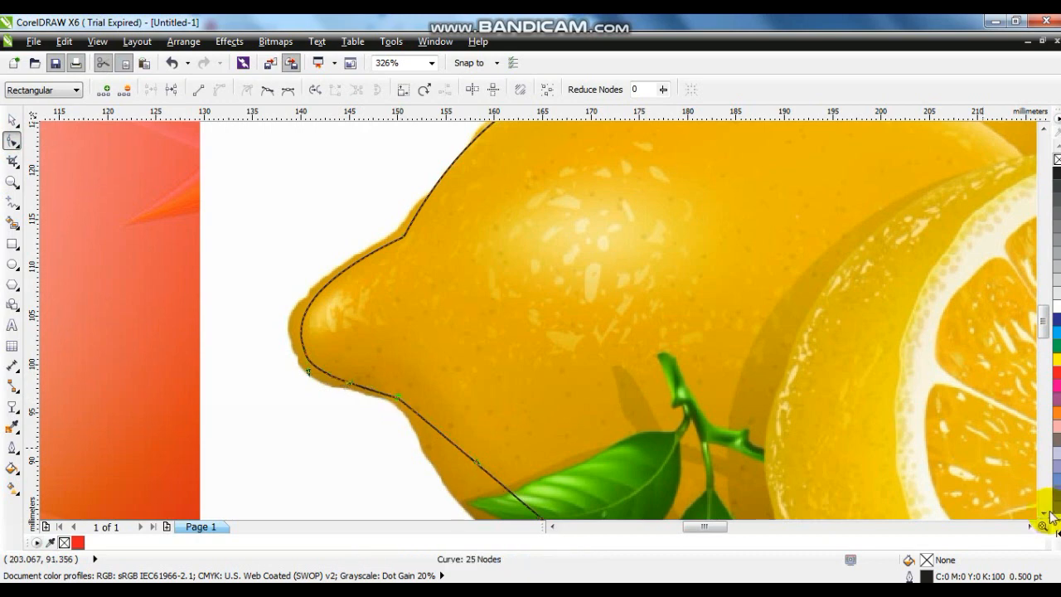
Step: Curve the outline along the left lemon's lower edge and the two bottom leaves
{"action": "left_click", "coordinate": [1041, 513]}
{"action": "left_click_drag", "start_coordinate": [511, 307], "coordinate": [513, 308]}
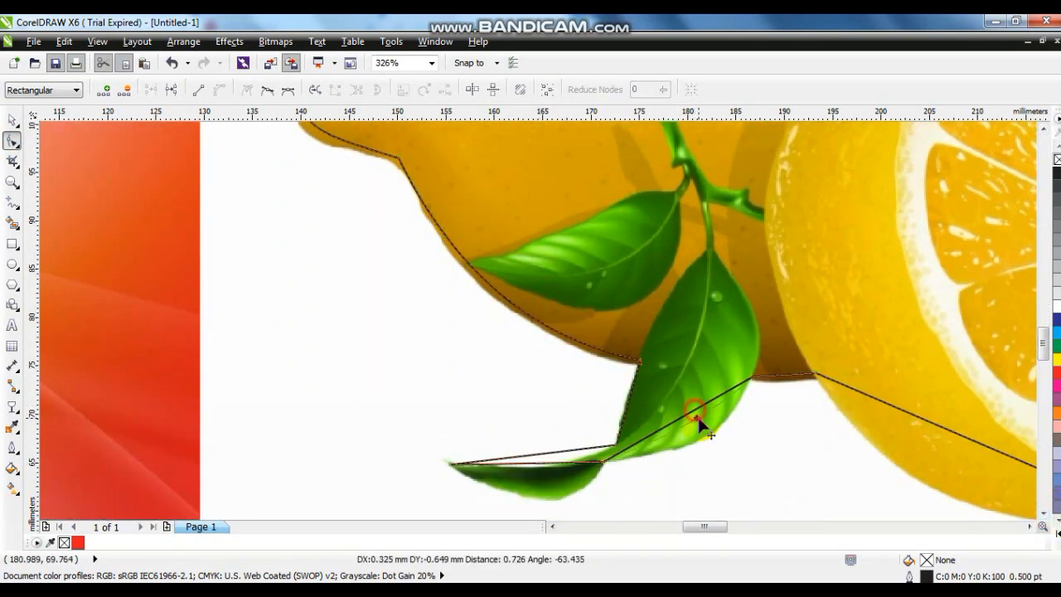
{"action": "left_click_drag", "start_coordinate": [706, 430], "coordinate": [708, 433]}
{"action": "left_click_drag", "start_coordinate": [563, 460], "coordinate": [562, 467]}
Step: Bend the outline segments to follow the round outer edge of the cut lemon
{"action": "left_click", "coordinate": [1029, 527]}
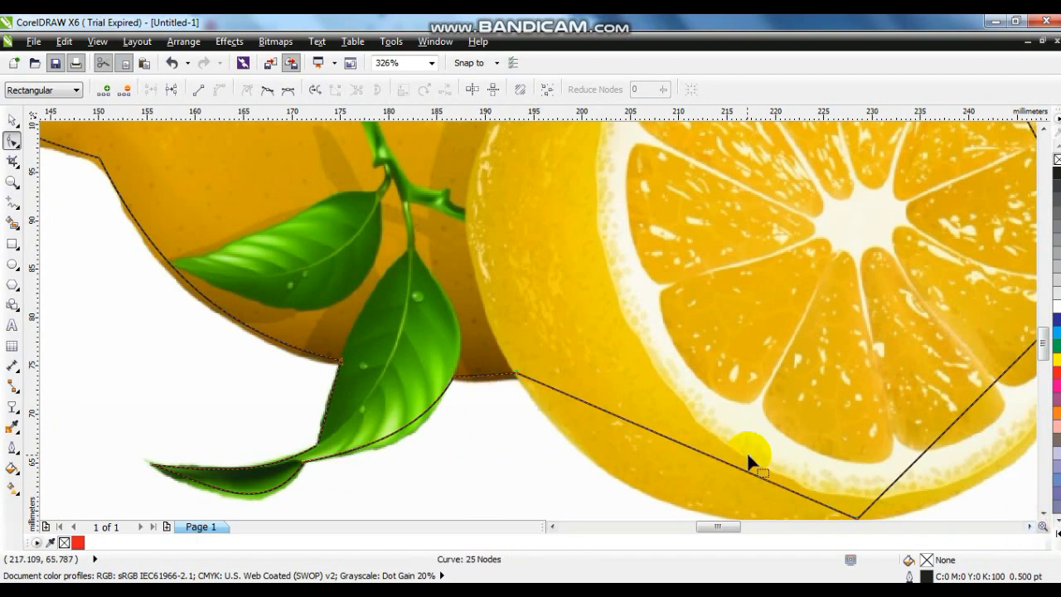
{"action": "left_click", "coordinate": [1043, 513]}
{"action": "left_click_drag", "start_coordinate": [691, 371], "coordinate": [659, 412]}
{"action": "left_click", "coordinate": [1029, 526]}
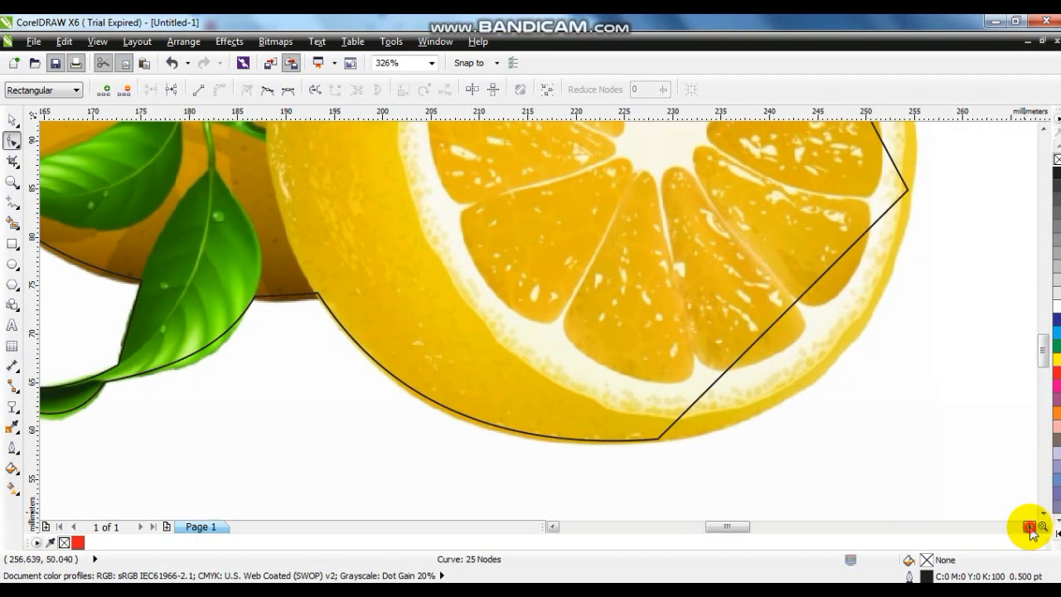
{"action": "left_click_drag", "start_coordinate": [587, 309], "coordinate": [639, 355]}
{"action": "left_click", "coordinate": [1043, 131]}
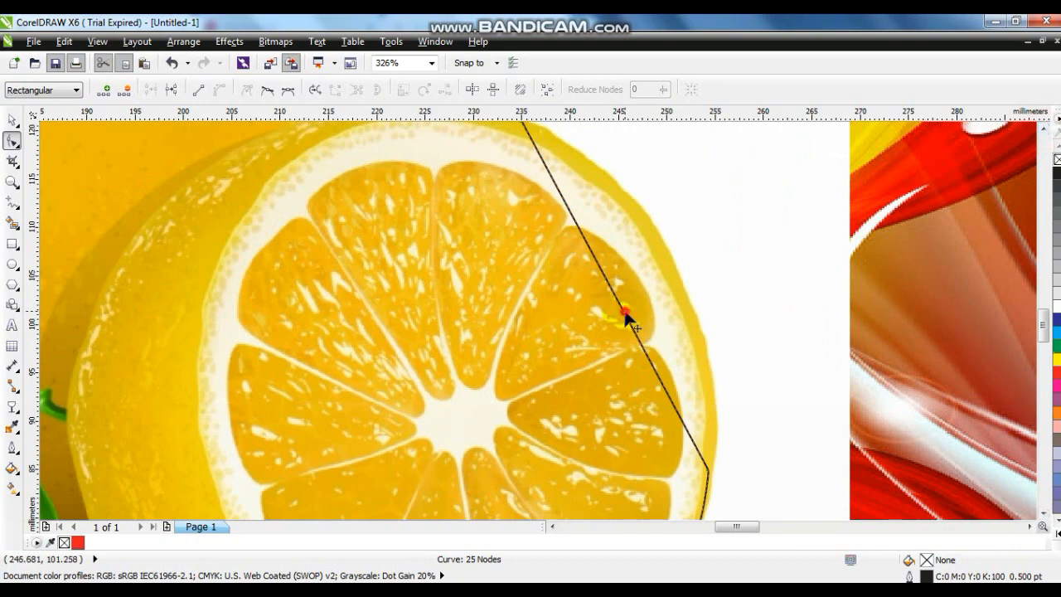
{"action": "left_click_drag", "start_coordinate": [625, 312], "coordinate": [679, 274]}
Step: Curve the outline around the back lemon, the stem, the right leaf and the upper-left leaf
{"action": "left_click", "coordinate": [1044, 130]}
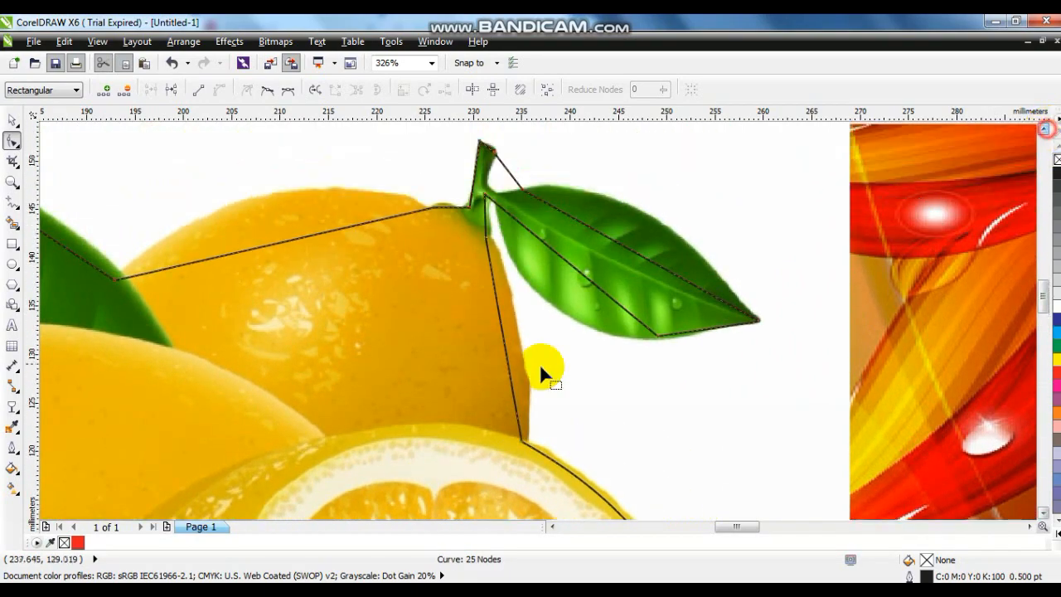
{"action": "left_click_drag", "start_coordinate": [502, 343], "coordinate": [520, 344]}
{"action": "left_click_drag", "start_coordinate": [574, 275], "coordinate": [593, 325]}
{"action": "key", "text": "ctrl+z"}
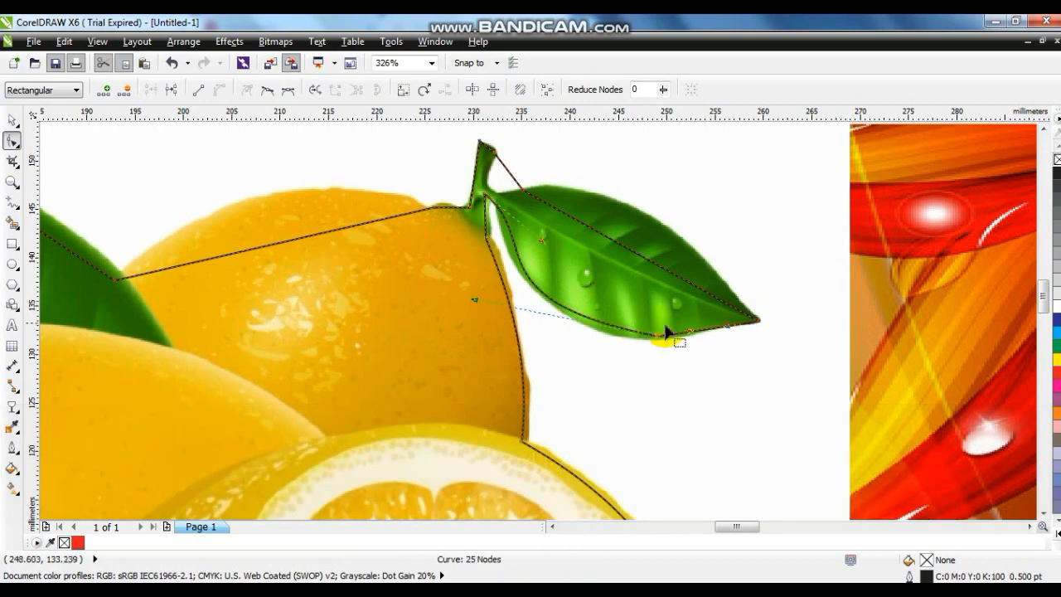
{"action": "left_click_drag", "start_coordinate": [689, 333], "coordinate": [688, 333]}
{"action": "left_click_drag", "start_coordinate": [645, 259], "coordinate": [649, 214]}
{"action": "left_click_drag", "start_coordinate": [507, 165], "coordinate": [486, 187]}
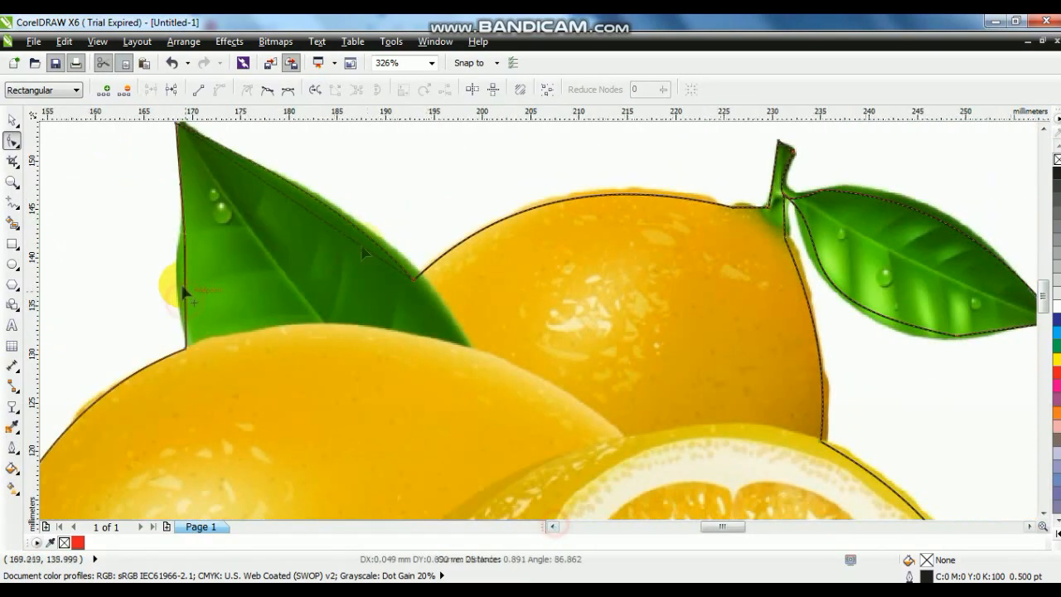
{"action": "left_click_drag", "start_coordinate": [180, 289], "coordinate": [181, 289]}
Step: PowerClip the lemon image inside the traced outline
{"action": "left_click", "coordinate": [11, 120]}
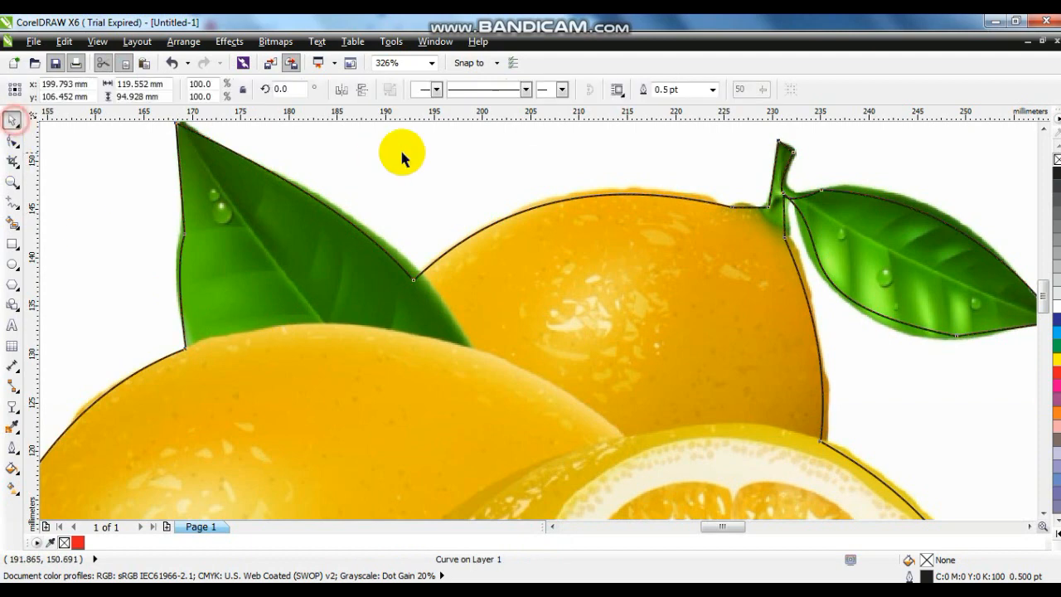
{"action": "left_click", "coordinate": [402, 152]}
{"action": "left_click", "coordinate": [229, 42]}
{"action": "mouse_move", "coordinate": [293, 260]}
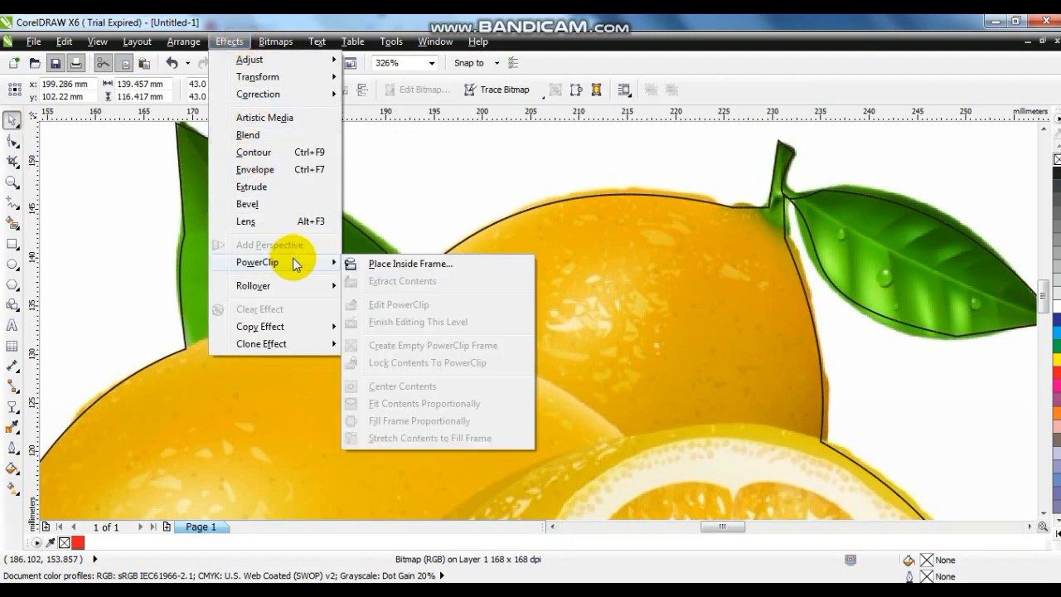
{"action": "left_click", "coordinate": [406, 263]}
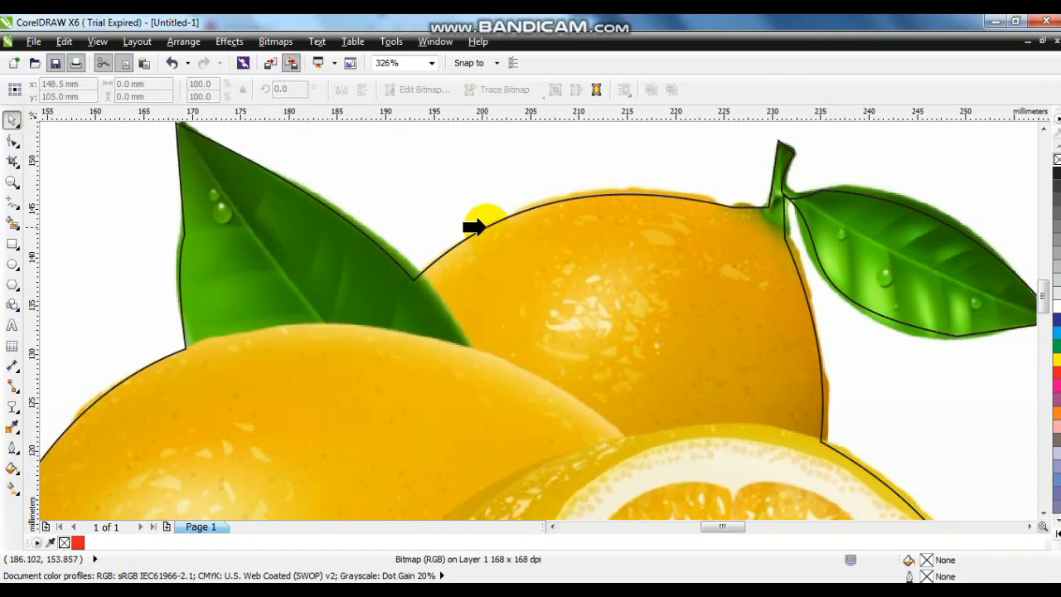
{"action": "left_click", "coordinate": [476, 227]}
{"action": "key", "text": "F3"}
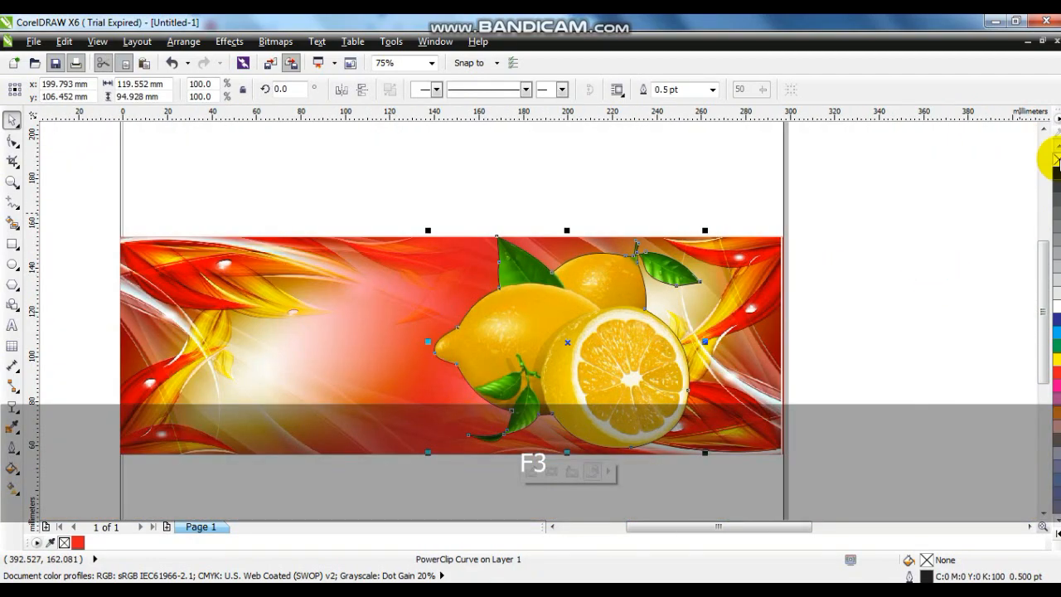
Step: Remove the lemon cutout's outline and scale it to about 89 by 71 mm, positioned right of the banner's centre
{"action": "left_click_drag", "start_coordinate": [587, 372], "coordinate": [623, 358]}
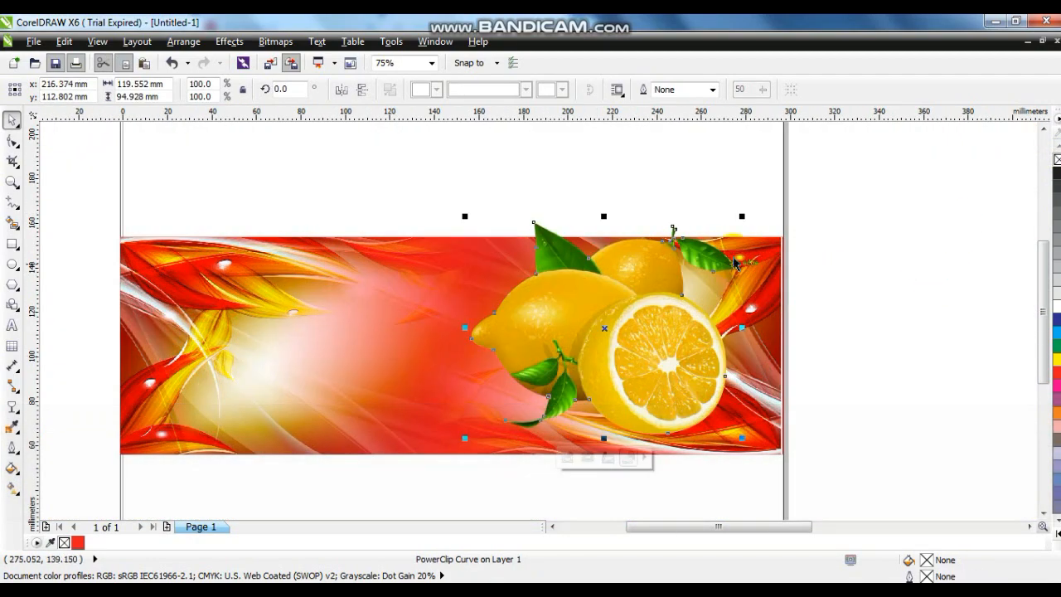
{"action": "left_click_drag", "start_coordinate": [740, 222], "coordinate": [706, 245]}
{"action": "left_click_drag", "start_coordinate": [644, 334], "coordinate": [615, 343]}
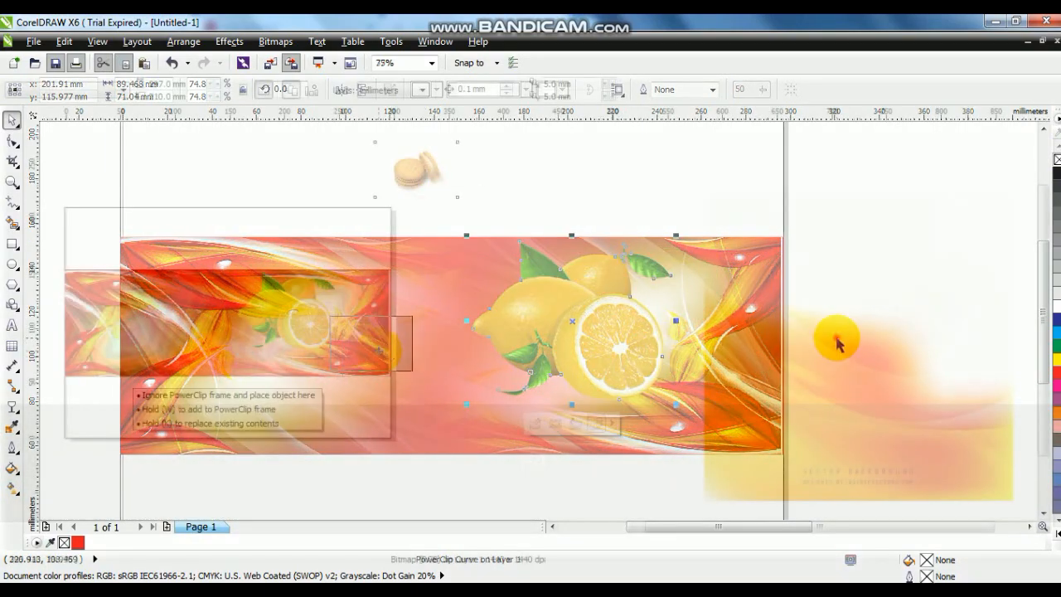
Step: Place the biscuit image over the banner's right end and bring it to the front of the layer
{"action": "key", "text": "shift+Page_Up"}
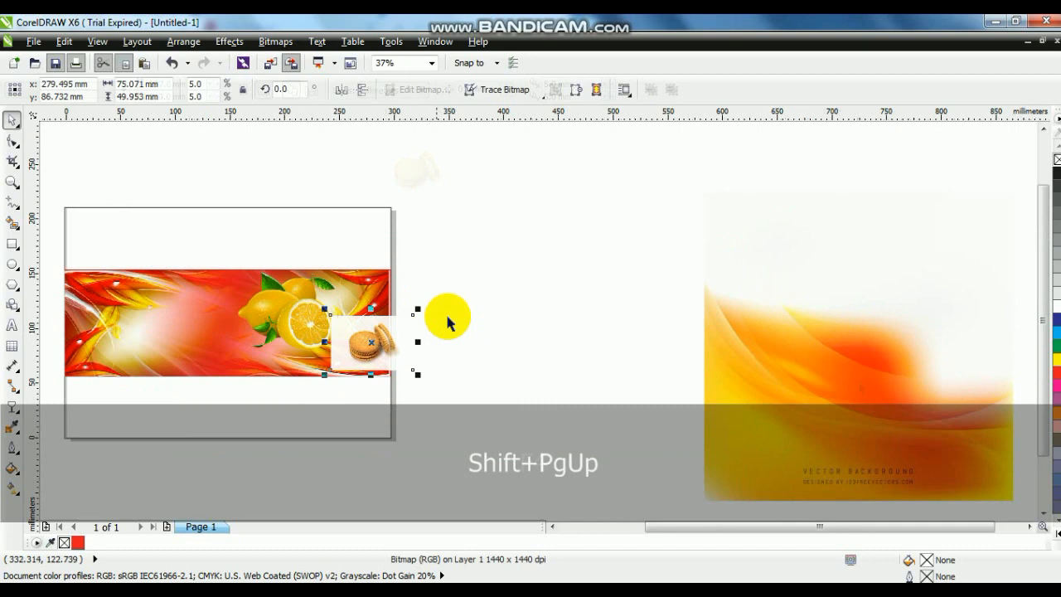
{"action": "key", "text": "shift+F2"}
{"action": "key", "text": "Escape"}
Step: Trace the top edge of the front biscuit stack with straight connected segments, placing a node at each scallop
{"action": "left_click", "coordinate": [12, 183]}
{"action": "left_click_drag", "start_coordinate": [339, 170], "coordinate": [769, 467]}
{"action": "left_click_drag", "start_coordinate": [272, 163], "coordinate": [772, 454]}
{"action": "left_click_drag", "start_coordinate": [201, 157], "coordinate": [807, 473]}
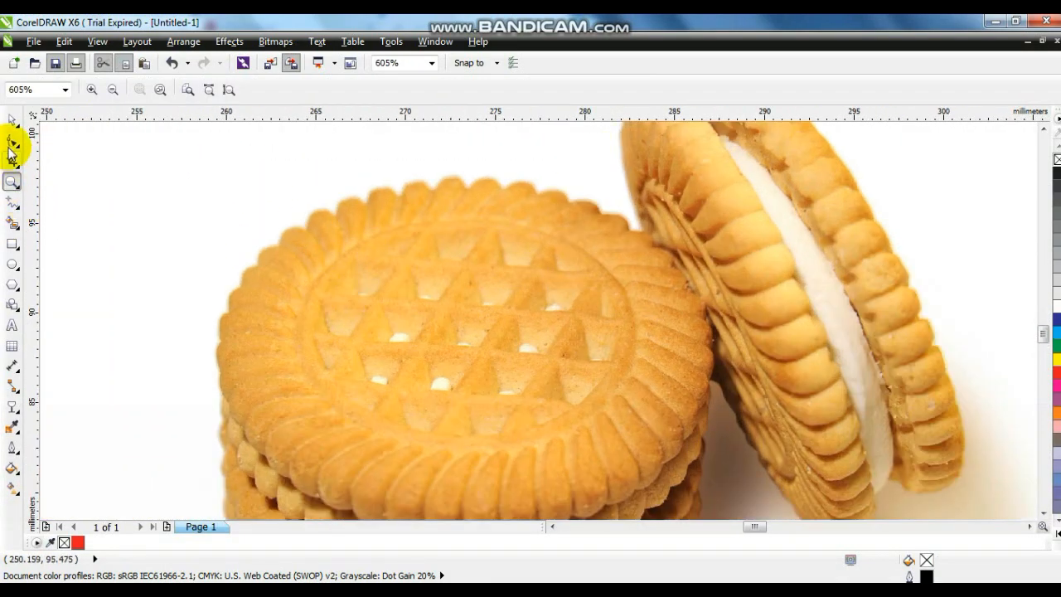
{"action": "left_click", "coordinate": [12, 202]}
{"action": "left_click", "coordinate": [257, 266]}
{"action": "double_click", "coordinate": [280, 247]}
{"action": "double_click", "coordinate": [305, 232]}
{"action": "double_click", "coordinate": [333, 217]}
{"action": "double_click", "coordinate": [366, 204]}
{"action": "double_click", "coordinate": [407, 198]}
{"action": "double_click", "coordinate": [435, 193]}
{"action": "double_click", "coordinate": [469, 189]}
{"action": "double_click", "coordinate": [503, 190]}
{"action": "double_click", "coordinate": [539, 195]}
{"action": "double_click", "coordinate": [603, 212]}
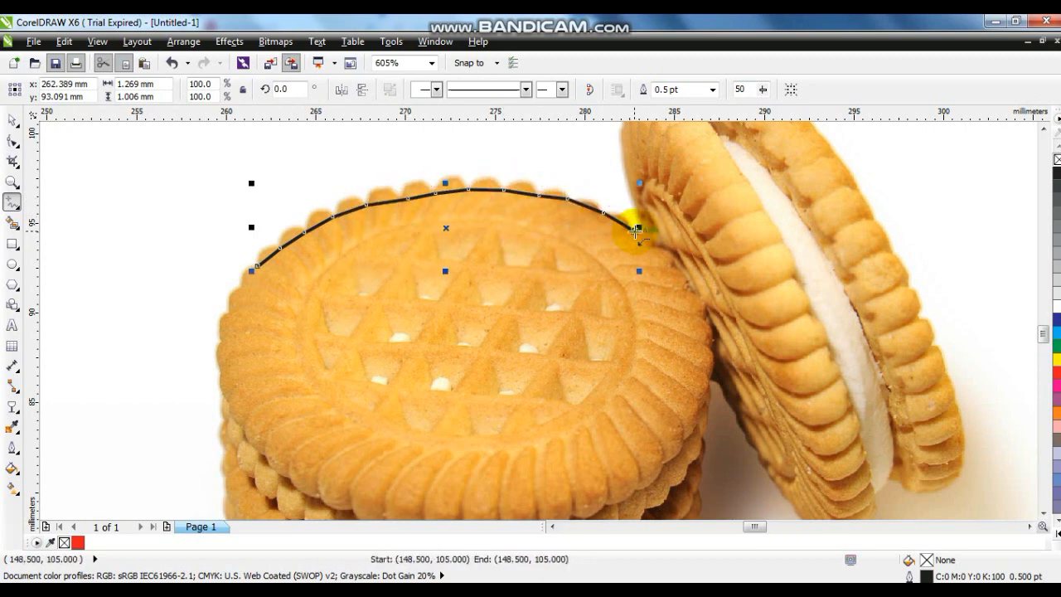
Step: Continue the traced outline around the leaning biscuit with straight segments, over its top and down its outer edge
{"action": "left_click", "coordinate": [620, 155]}
{"action": "left_click", "coordinate": [1043, 130]}
{"action": "left_click", "coordinate": [620, 275]}
{"action": "double_click", "coordinate": [690, 226]}
{"action": "double_click", "coordinate": [757, 187]}
{"action": "left_click", "coordinate": [905, 407]}
{"action": "left_click", "coordinate": [920, 440]}
{"action": "left_click", "coordinate": [937, 467]}
{"action": "left_click", "coordinate": [1040, 513]}
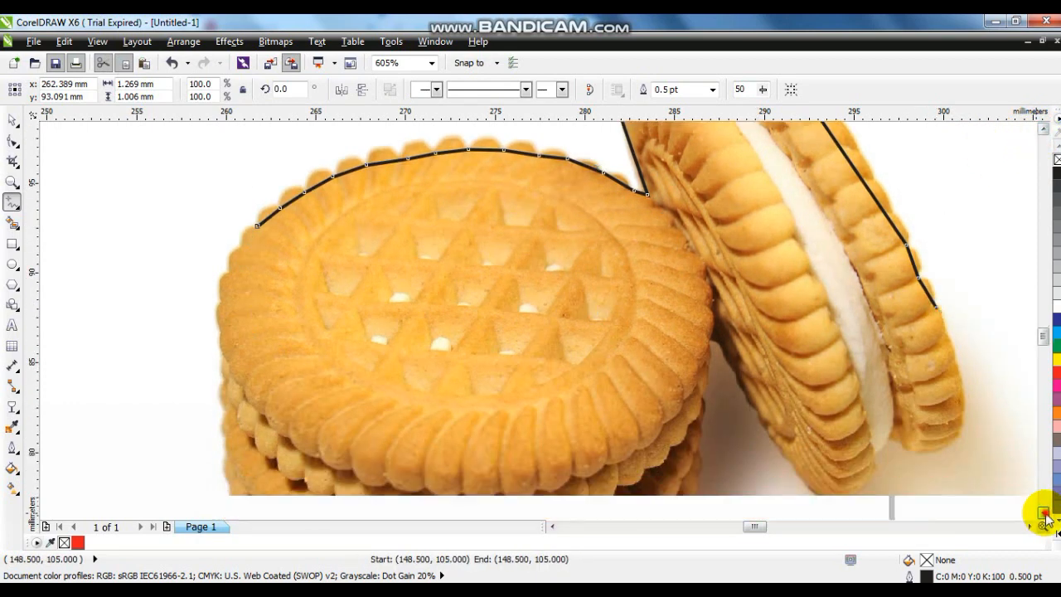
{"action": "left_click", "coordinate": [937, 267]}
{"action": "left_click", "coordinate": [959, 389]}
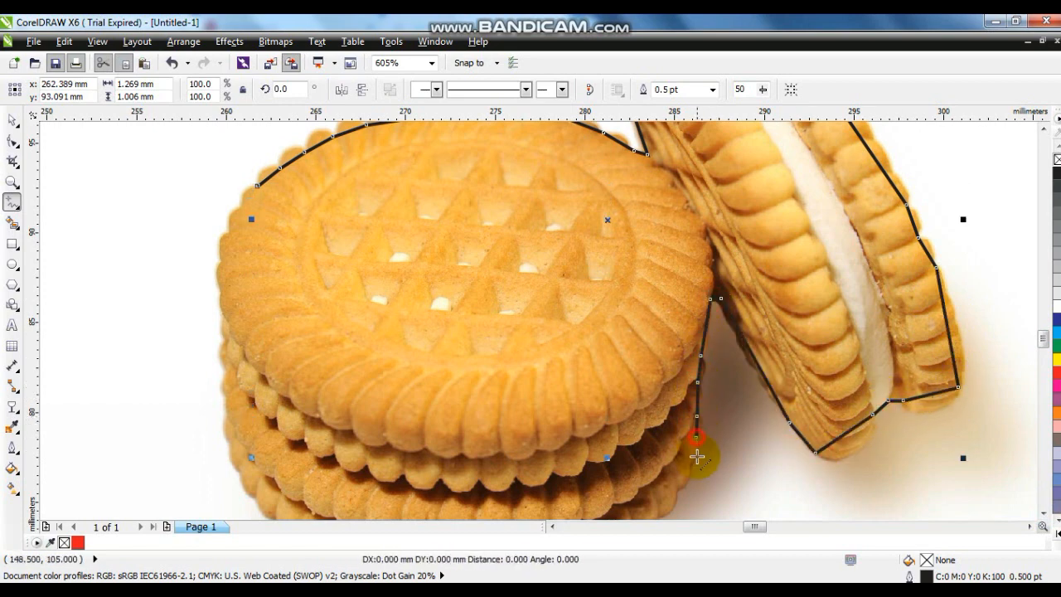
Step: Continue the outline around the bottom and left side of the biscuit stack and close it at the starting node
{"action": "left_click", "coordinate": [1043, 513]}
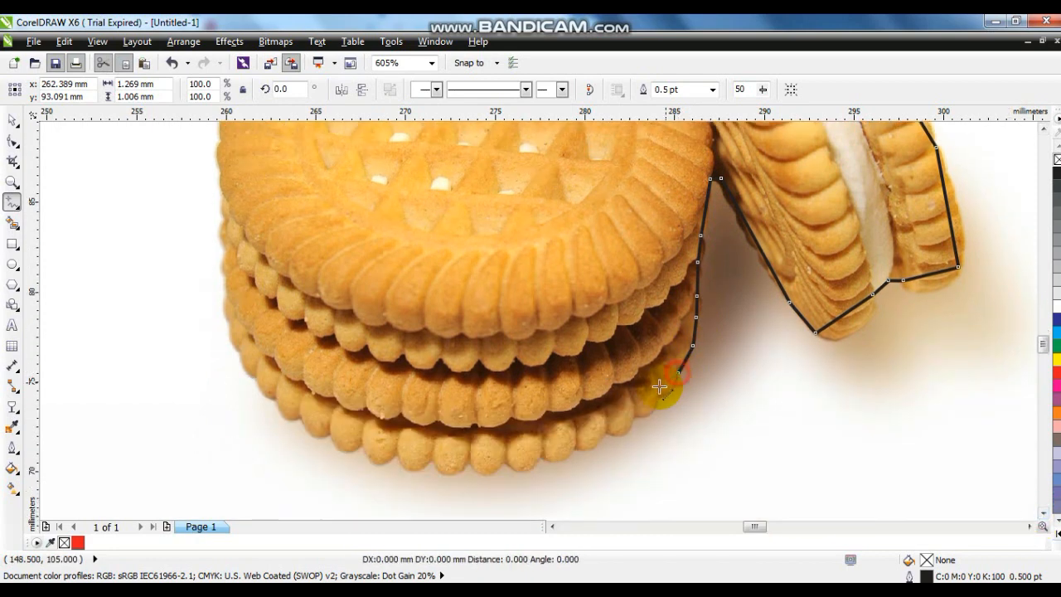
{"action": "left_click", "coordinate": [580, 446]}
{"action": "left_click", "coordinate": [507, 459]}
{"action": "left_click", "coordinate": [390, 453]}
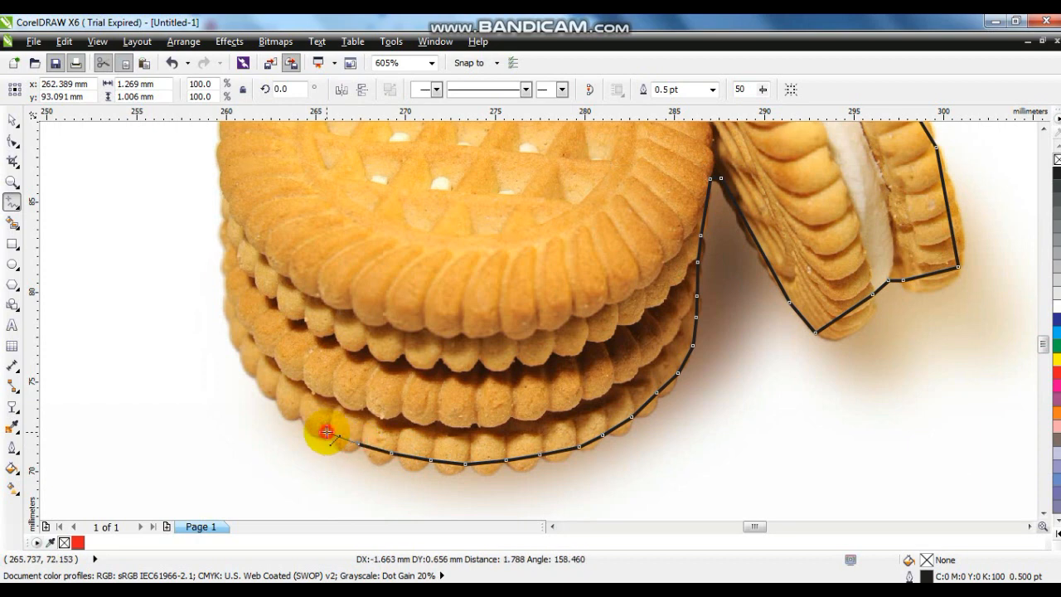
{"action": "left_click", "coordinate": [228, 322]}
{"action": "left_click", "coordinate": [226, 251]}
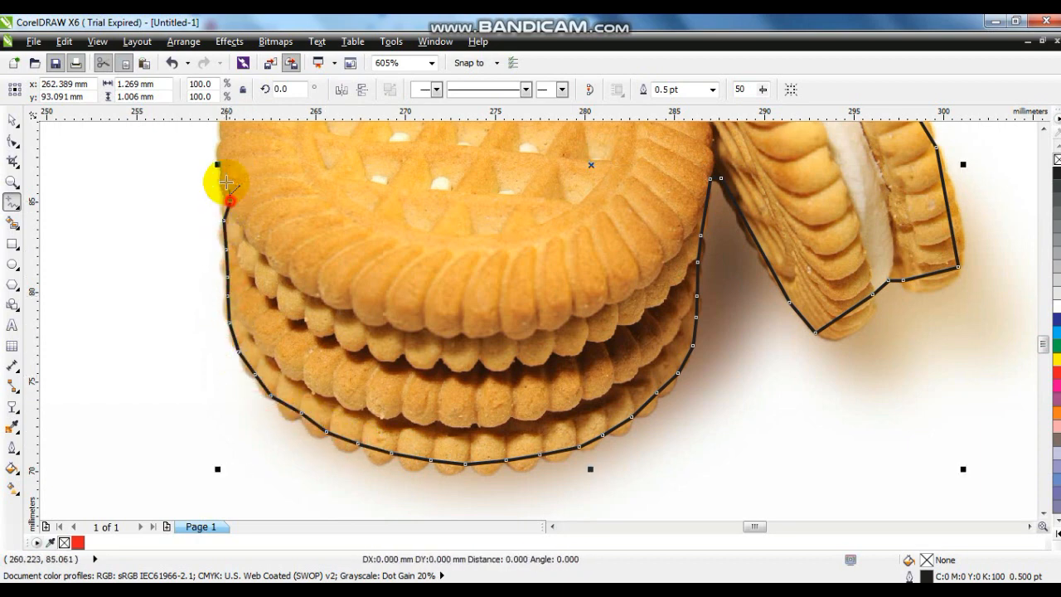
{"action": "left_click", "coordinate": [222, 139]}
{"action": "left_click", "coordinate": [1041, 130]}
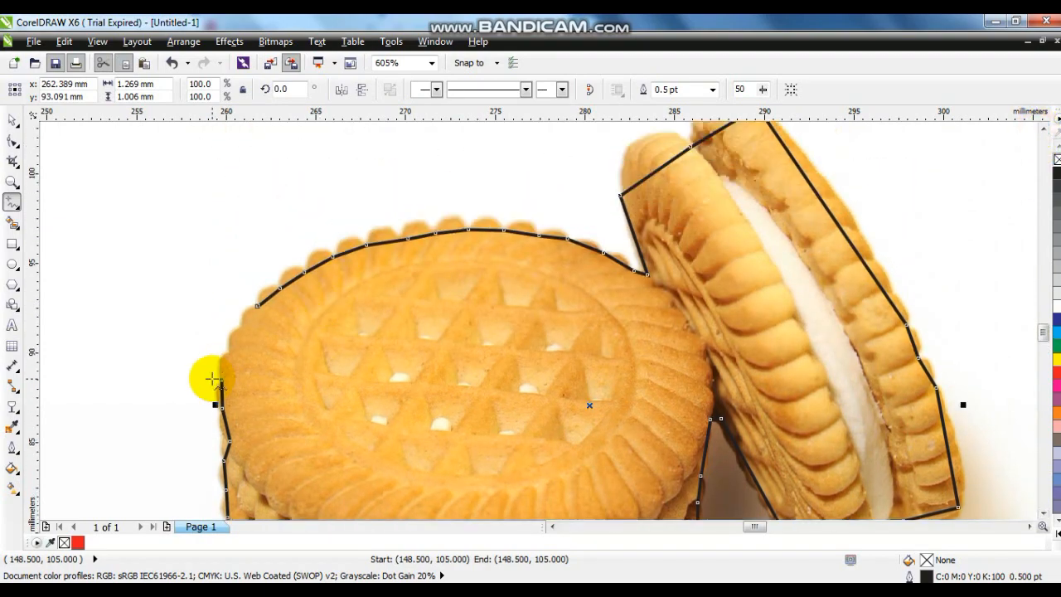
{"action": "left_click", "coordinate": [255, 307]}
Step: Select all nodes of the biscuit outline and convert its segments to curves
{"action": "left_click", "coordinate": [12, 143]}
{"action": "key", "text": "F3"}
{"action": "key", "text": "F3"}
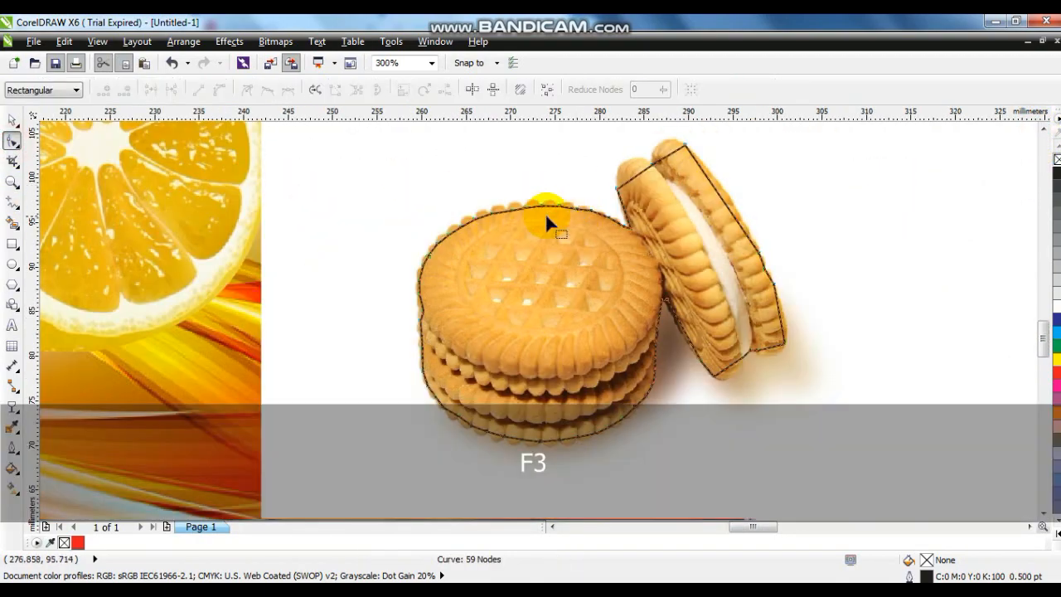
{"action": "left_click_drag", "start_coordinate": [439, 161], "coordinate": [727, 367]}
{"action": "left_click", "coordinate": [222, 88]}
Step: Bend the outline segments to follow the scallops along the upper-right and top edge of the biscuit stack
{"action": "left_click", "coordinate": [12, 182]}
{"action": "left_click_drag", "start_coordinate": [623, 247], "coordinate": [483, 211]}
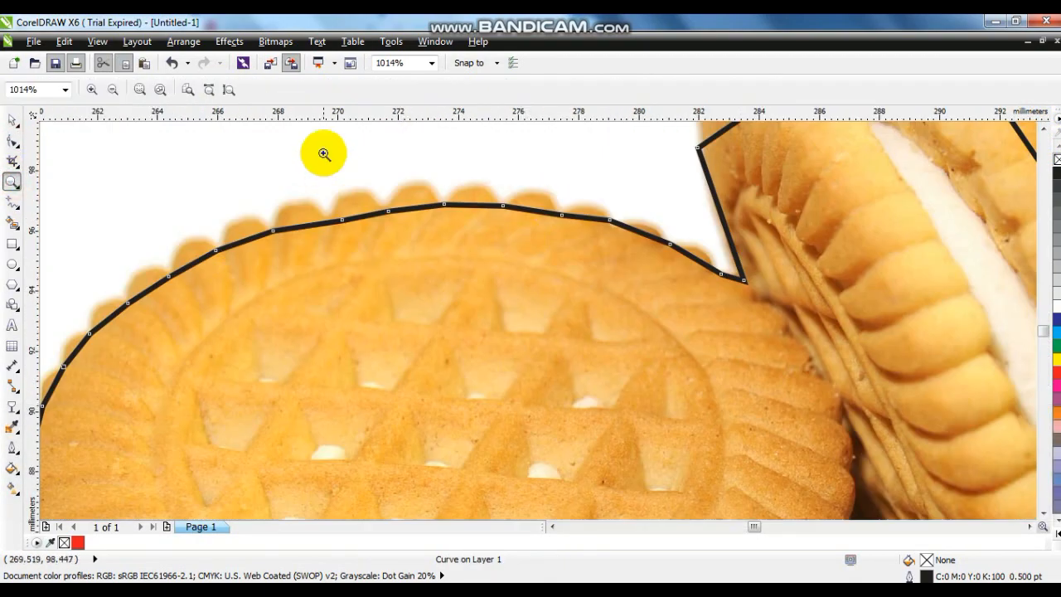
{"action": "left_click_drag", "start_coordinate": [324, 163], "coordinate": [857, 362]}
{"action": "left_click", "coordinate": [12, 144]}
{"action": "left_click_drag", "start_coordinate": [743, 307], "coordinate": [649, 266]}
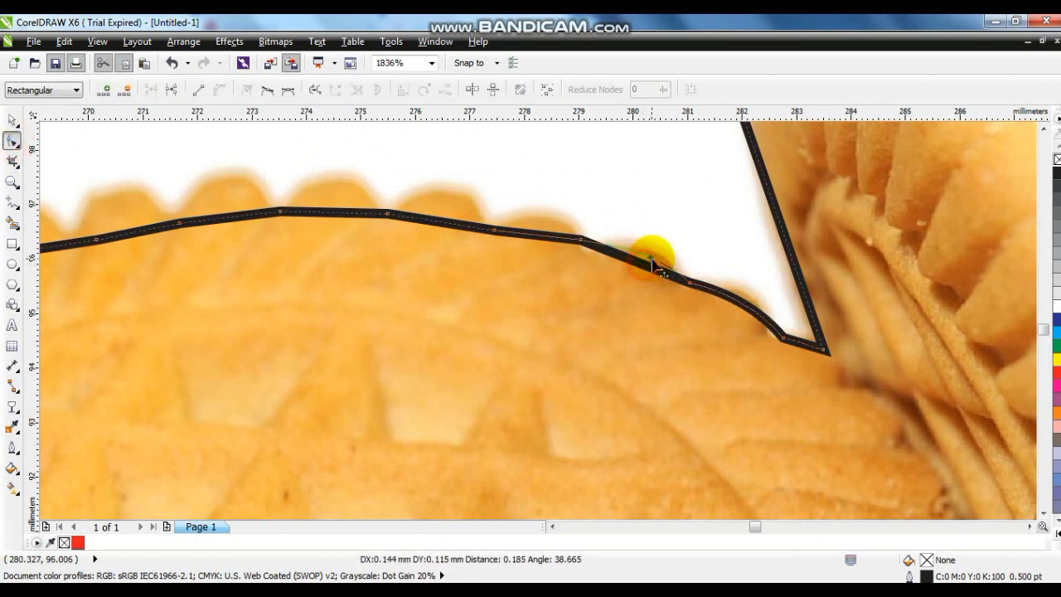
{"action": "left_click_drag", "start_coordinate": [541, 237], "coordinate": [657, 258]}
{"action": "left_click_drag", "start_coordinate": [444, 223], "coordinate": [445, 207]}
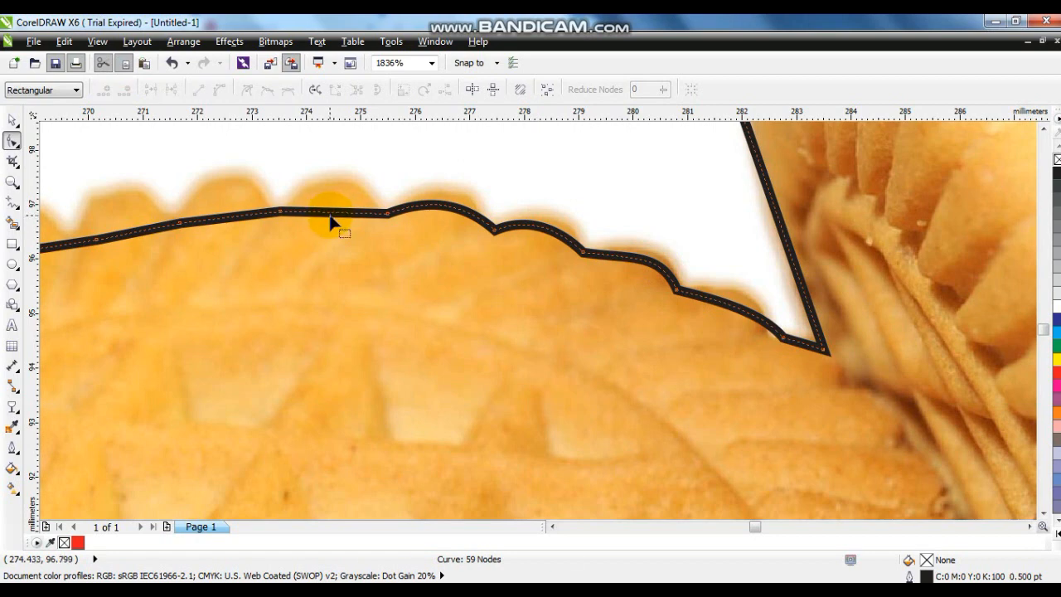
{"action": "left_click_drag", "start_coordinate": [329, 216], "coordinate": [321, 217]}
{"action": "left_click_drag", "start_coordinate": [219, 209], "coordinate": [224, 199]}
{"action": "left_click_drag", "start_coordinate": [162, 234], "coordinate": [130, 221]}
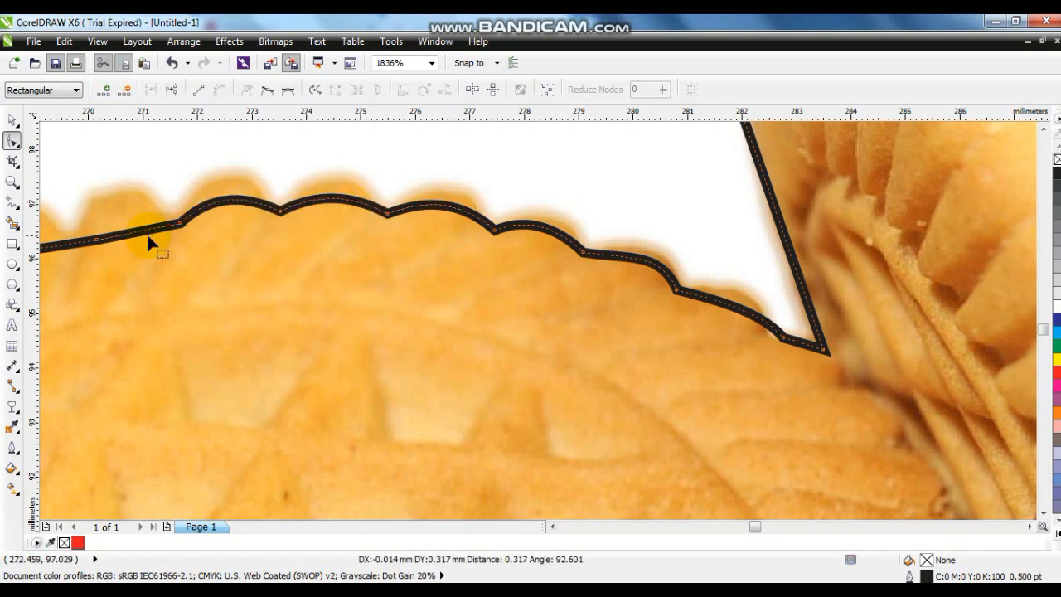
Step: Bend the outline segments around the scallops on the upper-left edge of the top biscuit
{"action": "left_click", "coordinate": [552, 526]}
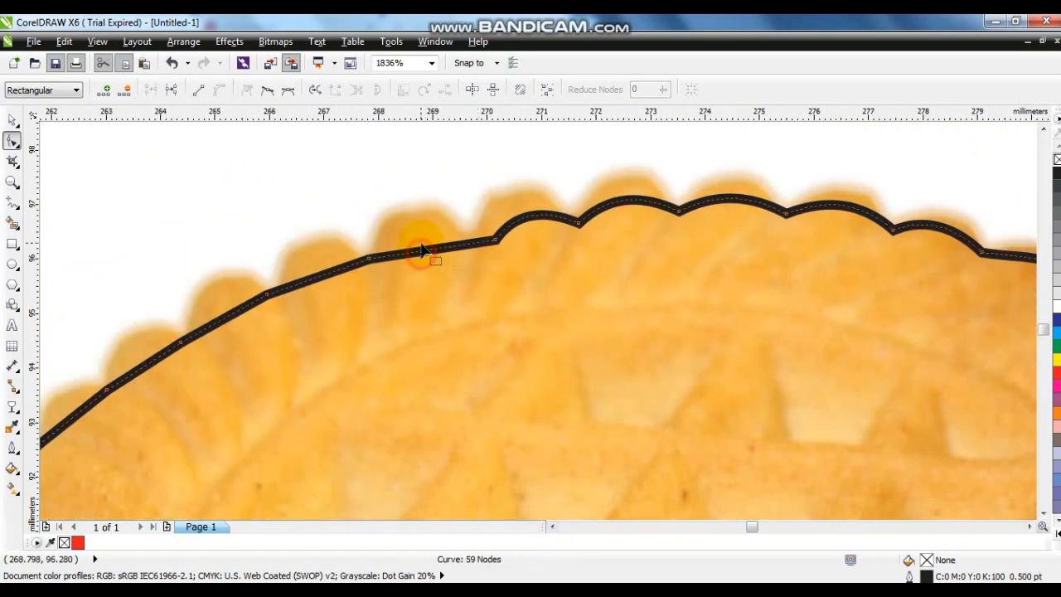
{"action": "left_click_drag", "start_coordinate": [421, 251], "coordinate": [416, 235]}
{"action": "left_click_drag", "start_coordinate": [321, 275], "coordinate": [315, 261]}
{"action": "left_click_drag", "start_coordinate": [231, 314], "coordinate": [224, 296]}
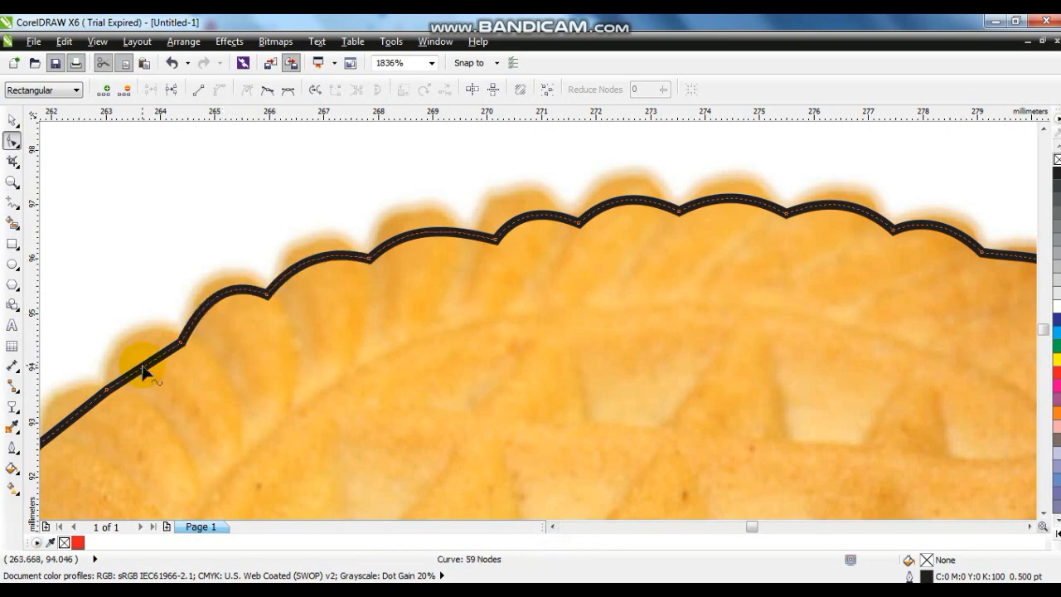
{"action": "left_click", "coordinate": [552, 526]}
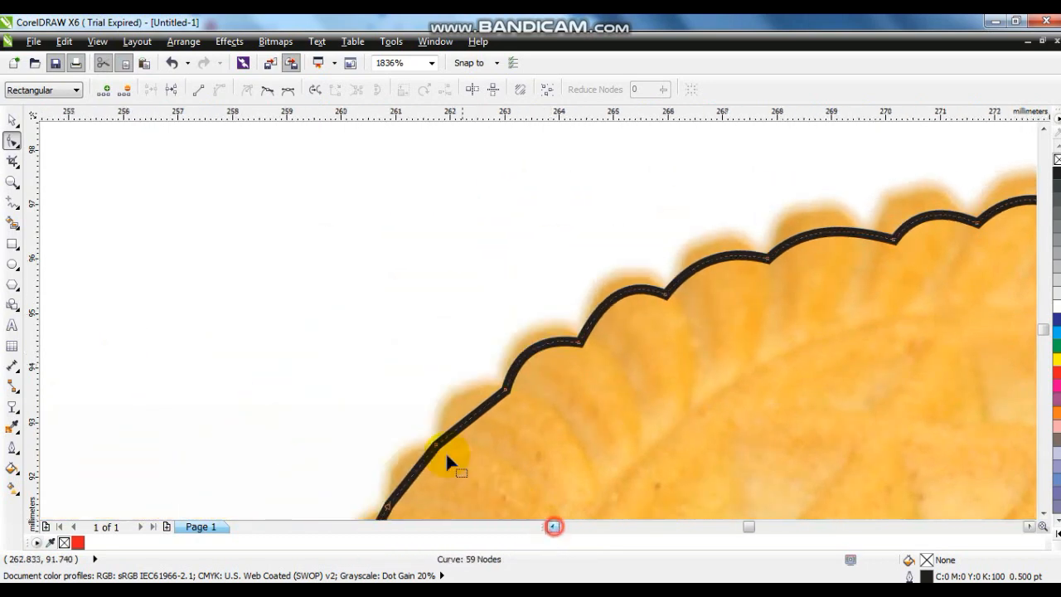
{"action": "left_click", "coordinate": [1043, 515]}
{"action": "left_click_drag", "start_coordinate": [416, 271], "coordinate": [407, 263]}
{"action": "left_click_drag", "start_coordinate": [373, 335], "coordinate": [360, 333]}
{"action": "left_click_drag", "start_coordinate": [341, 413], "coordinate": [341, 414]}
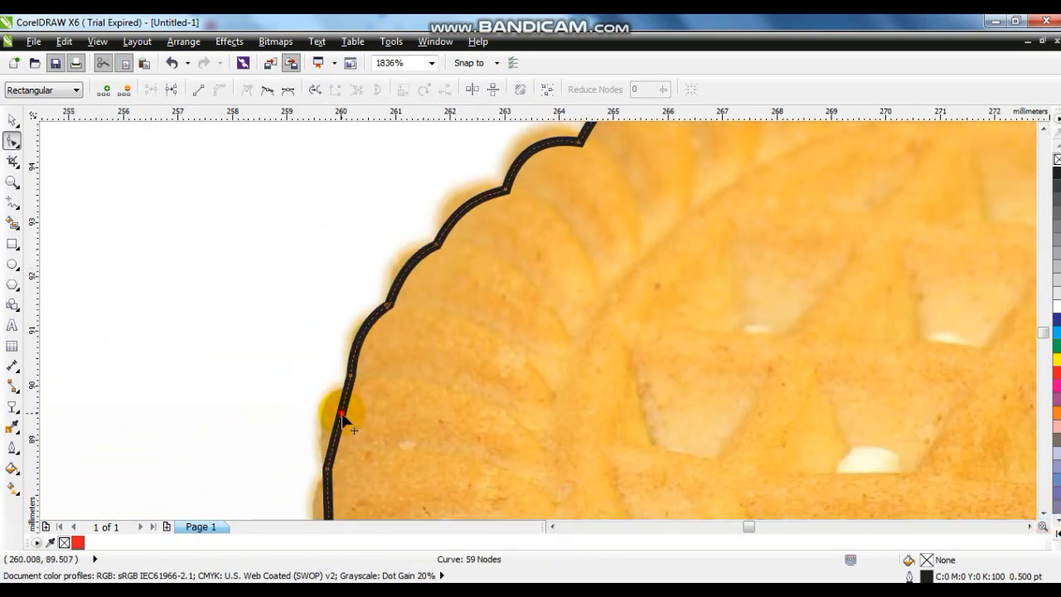
Step: Curve the outline segments down the left side of the biscuit stack to match its scalloped edge
{"action": "left_click", "coordinate": [1043, 514]}
{"action": "left_click_drag", "start_coordinate": [323, 237], "coordinate": [320, 236]}
{"action": "left_click_drag", "start_coordinate": [338, 330], "coordinate": [332, 331]}
{"action": "left_click_drag", "start_coordinate": [345, 402], "coordinate": [336, 398]}
{"action": "left_click", "coordinate": [1043, 514]}
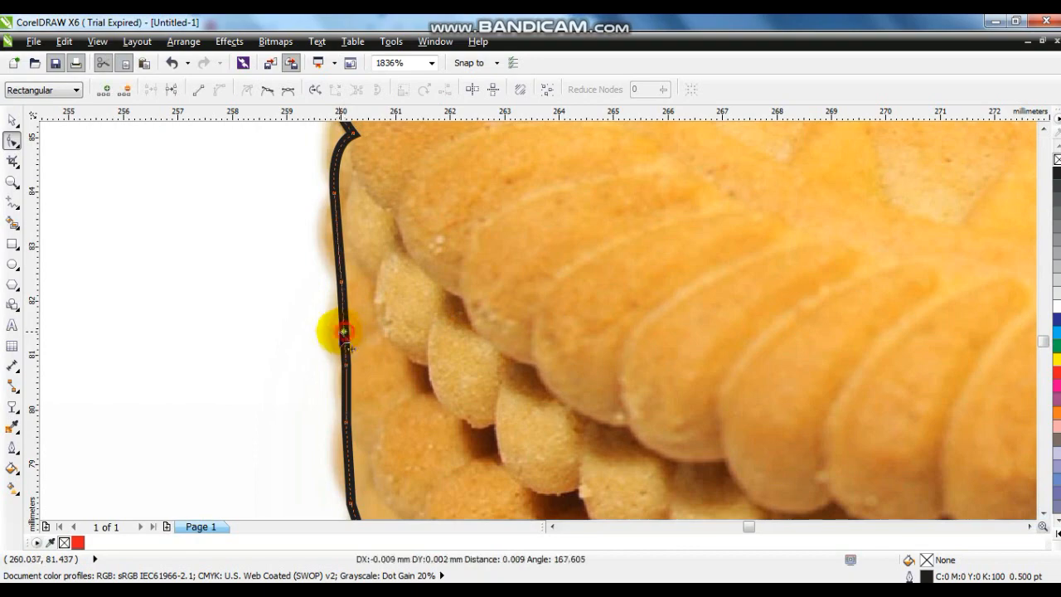
{"action": "left_click", "coordinate": [1042, 514]}
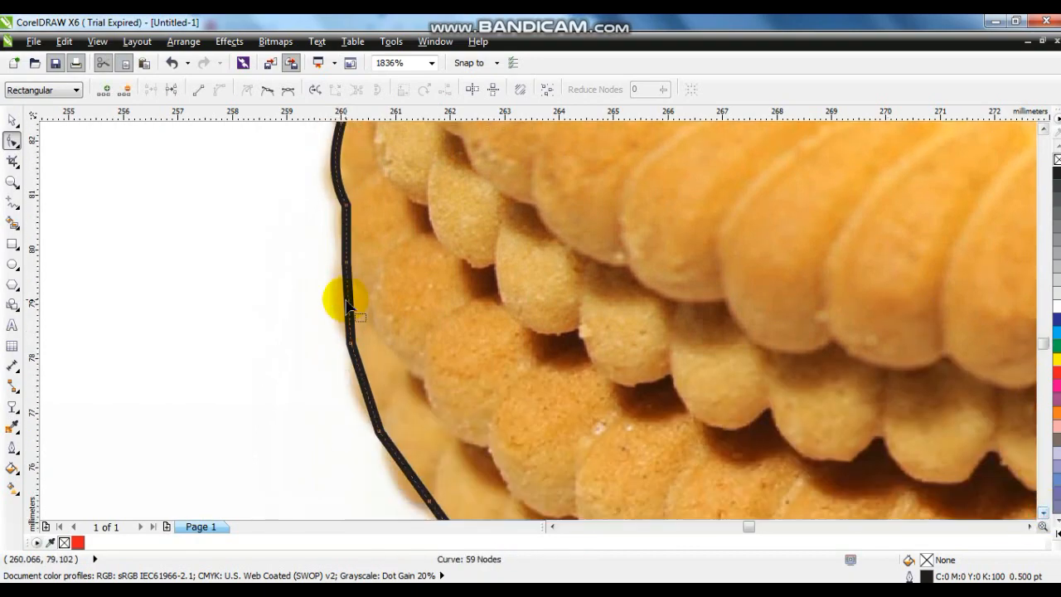
{"action": "left_click_drag", "start_coordinate": [350, 308], "coordinate": [340, 307]}
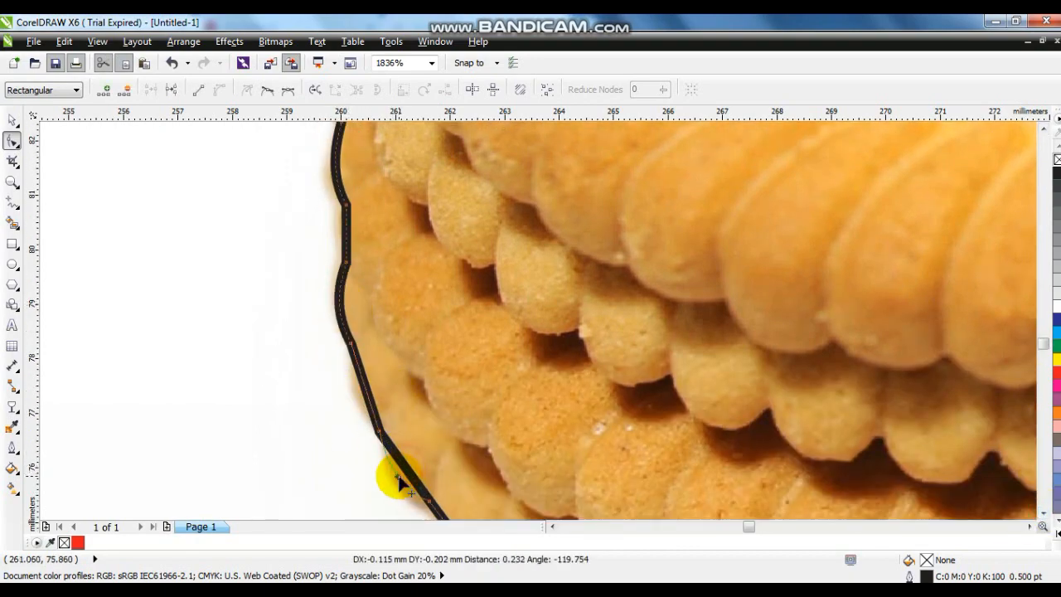
{"action": "left_click_drag", "start_coordinate": [399, 477], "coordinate": [398, 477]}
Step: Bend the outline segments around each scallop along the bottom edge of the biscuit stack
{"action": "key", "text": "F3"}
{"action": "key", "text": "F3"}
{"action": "left_click", "coordinate": [12, 181]}
{"action": "left_click_drag", "start_coordinate": [516, 410], "coordinate": [951, 522]}
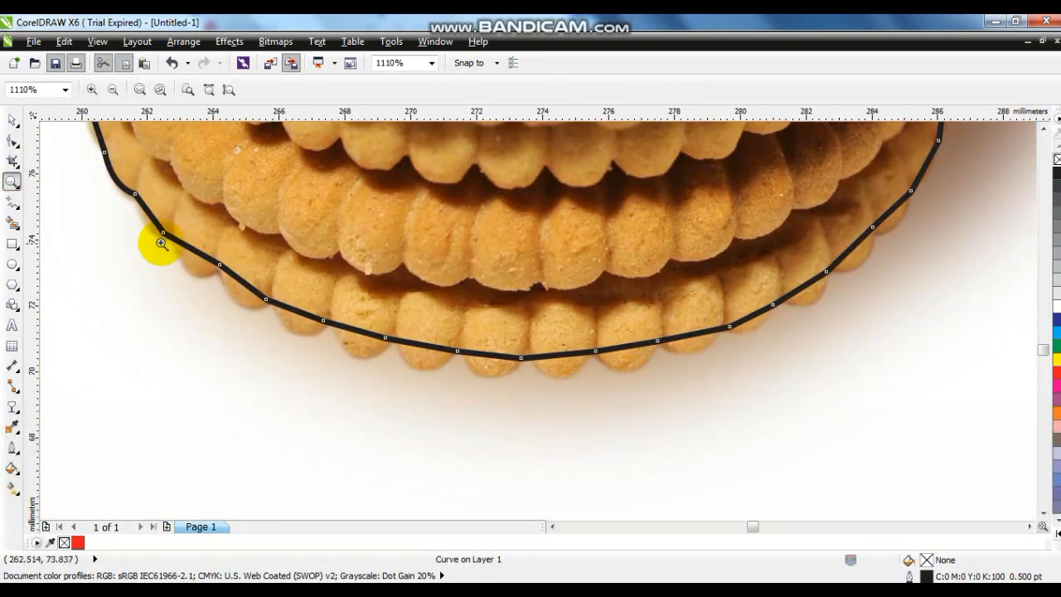
{"action": "left_click", "coordinate": [12, 145]}
{"action": "left_click_drag", "start_coordinate": [142, 213], "coordinate": [241, 304]}
{"action": "left_click_drag", "start_coordinate": [298, 311], "coordinate": [293, 332]}
{"action": "left_click_drag", "start_coordinate": [358, 329], "coordinate": [353, 348]}
{"action": "left_click_drag", "start_coordinate": [429, 345], "coordinate": [428, 359]}
{"action": "left_click_drag", "start_coordinate": [495, 356], "coordinate": [493, 370]}
{"action": "left_click_drag", "start_coordinate": [564, 357], "coordinate": [563, 358]}
{"action": "left_click_drag", "start_coordinate": [631, 352], "coordinate": [630, 361]}
{"action": "left_click_drag", "start_coordinate": [696, 335], "coordinate": [699, 344]}
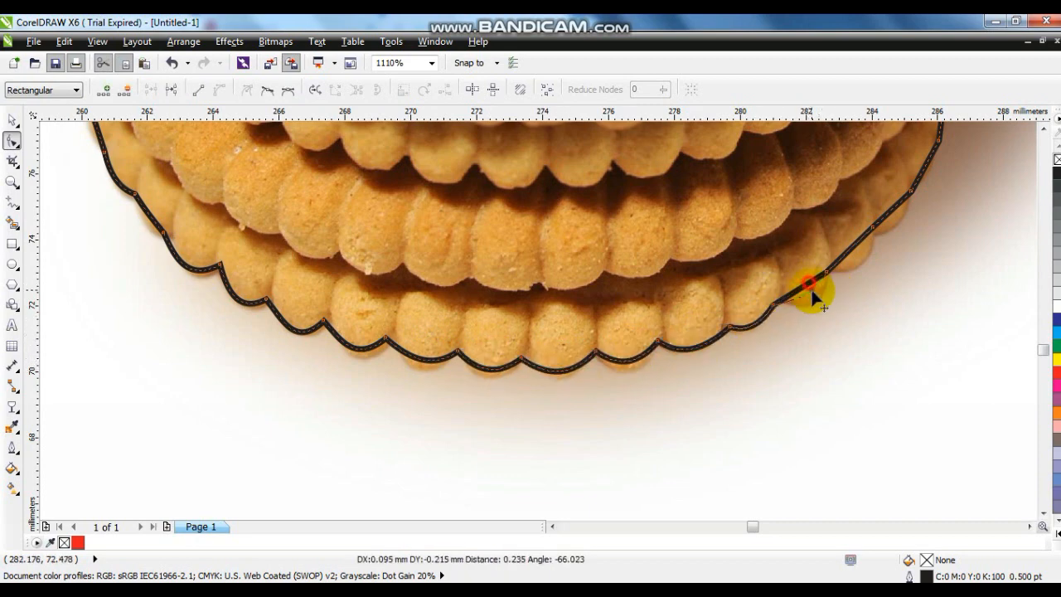
Step: Curve the outline along the right side of the stack and around the leaning biscuit's bottom and outer edges
{"action": "left_click", "coordinate": [1044, 130]}
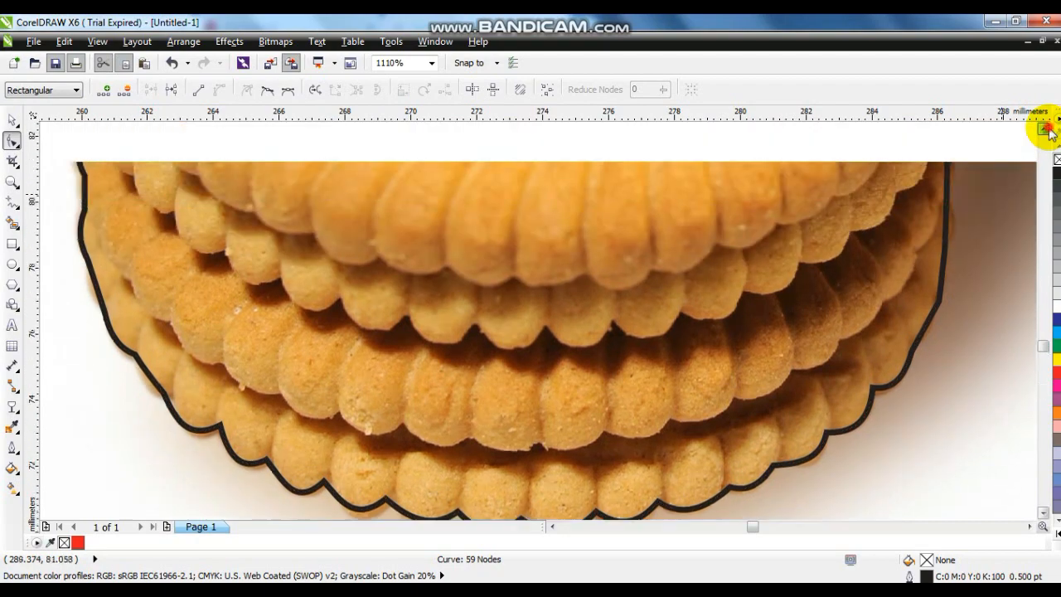
{"action": "left_click", "coordinate": [1029, 527]}
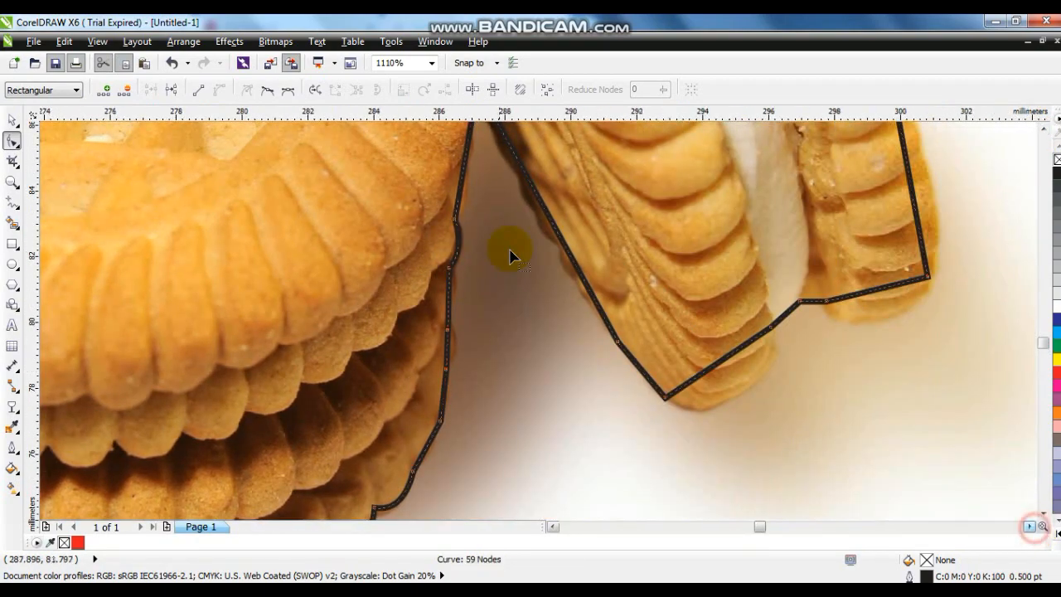
{"action": "left_click_drag", "start_coordinate": [725, 374], "coordinate": [722, 398]}
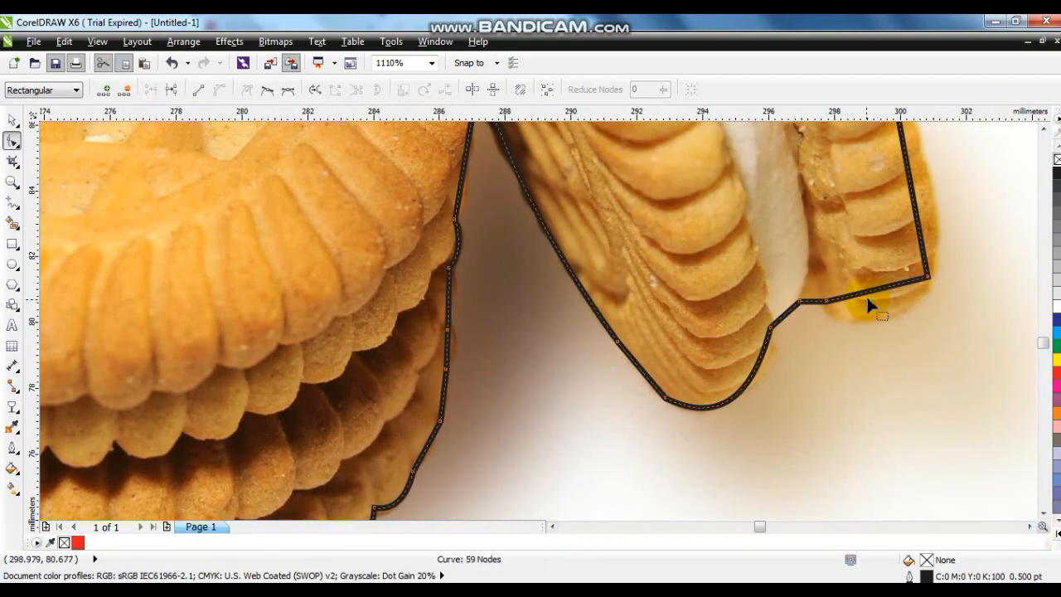
{"action": "left_click", "coordinate": [1044, 130]}
{"action": "left_click", "coordinate": [1044, 129]}
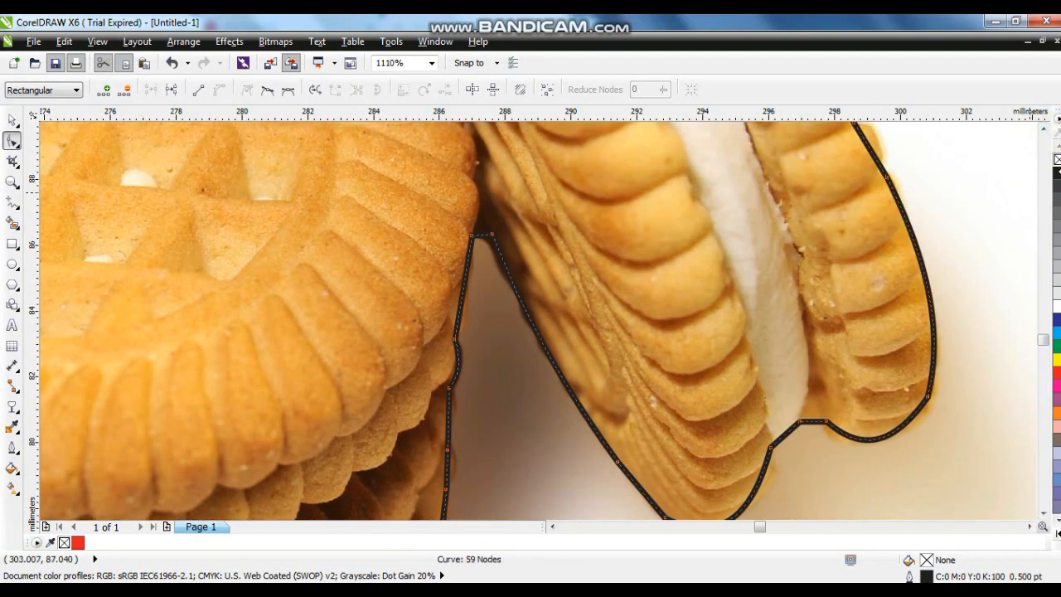
{"action": "left_click", "coordinate": [1044, 130]}
{"action": "left_click", "coordinate": [1044, 130]}
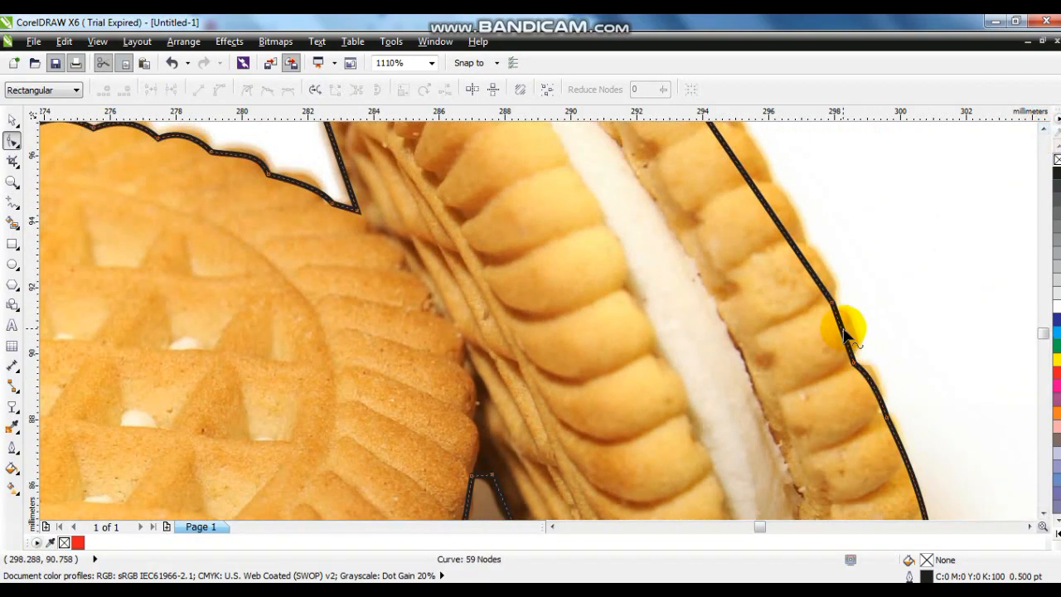
{"action": "left_click", "coordinate": [1042, 127]}
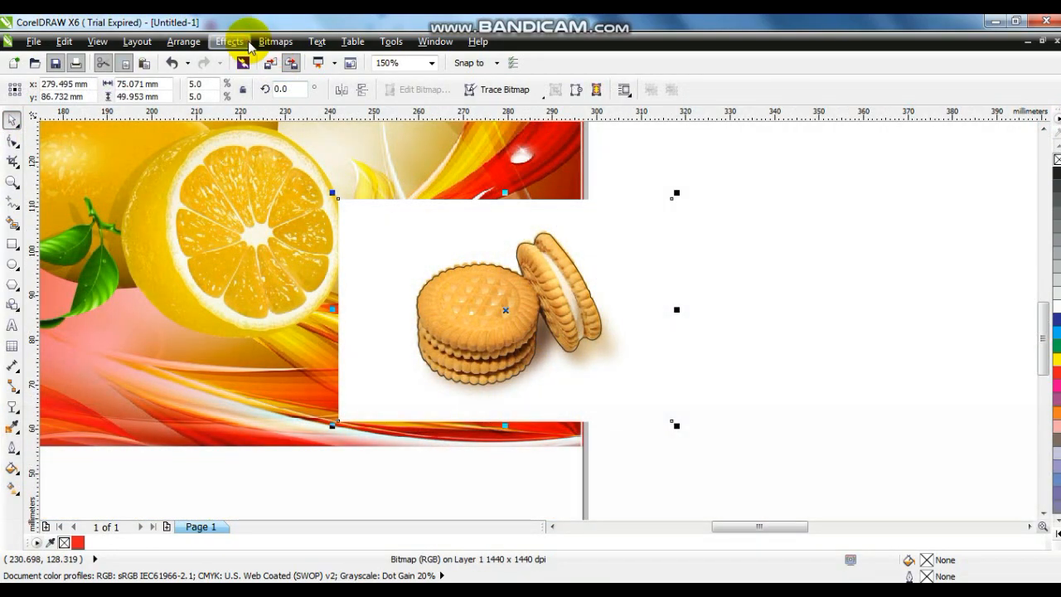
Step: PowerClip the biscuit image inside the traced biscuit outline
{"action": "left_click", "coordinate": [236, 41]}
{"action": "mouse_move", "coordinate": [328, 262]}
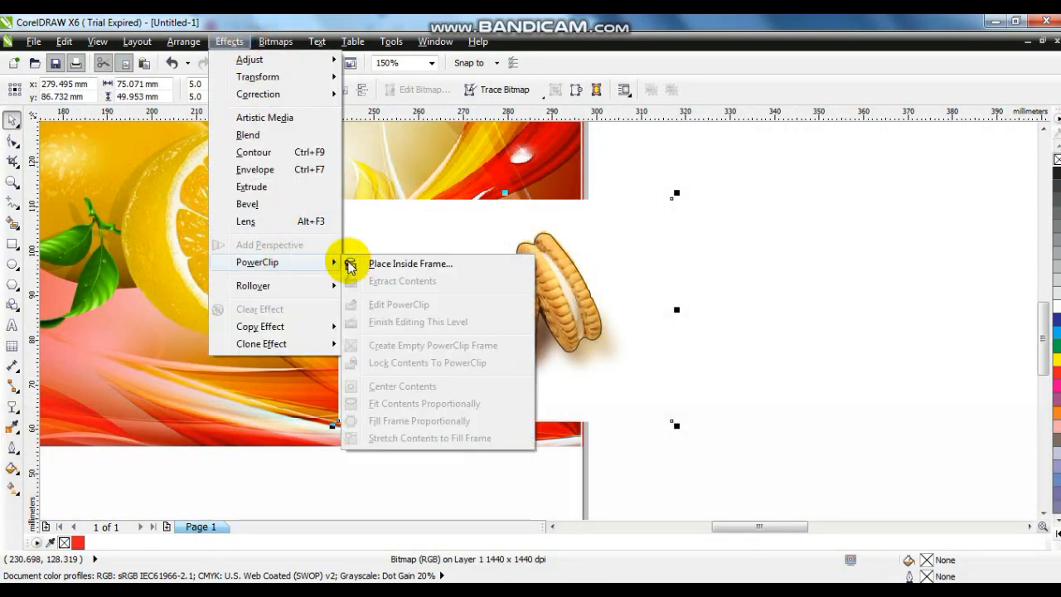
{"action": "left_click", "coordinate": [372, 263]}
{"action": "left_click", "coordinate": [485, 263]}
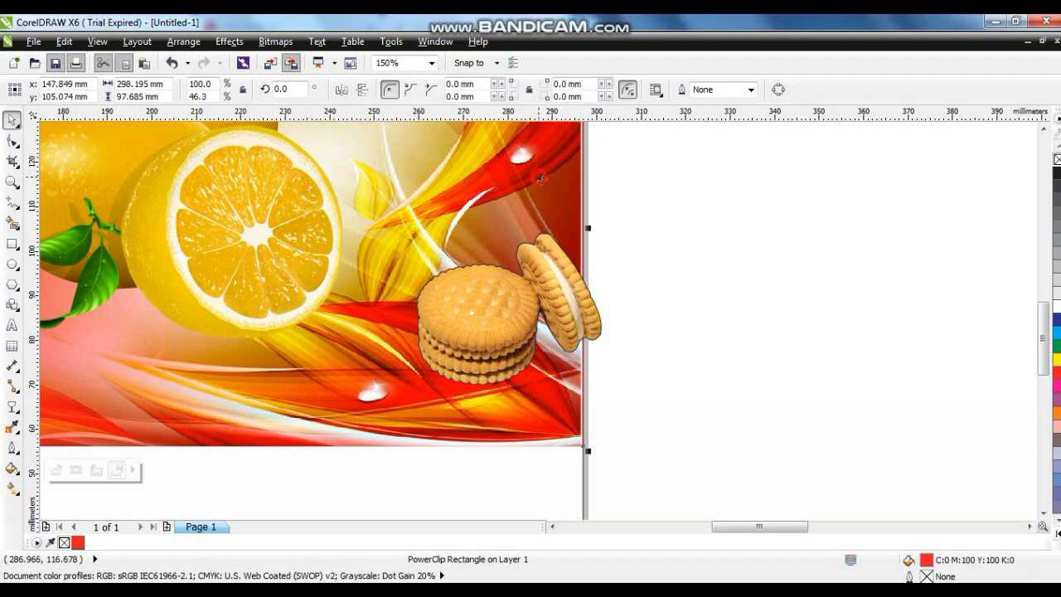
Step: Fit the whole banner in view and move the lemon cutout to the left of the banner's centre
{"action": "key", "text": "shift+F2"}
{"action": "key", "text": "Escape"}
{"action": "left_click_drag", "start_coordinate": [926, 402], "coordinate": [516, 402]}
{"action": "left_click_drag", "start_coordinate": [771, 335], "coordinate": [495, 309]}
Step: Enlarge the biscuit cutout to about 96 by 79 mm on the banner's right half and remove its outline
{"action": "left_click_drag", "start_coordinate": [624, 313], "coordinate": [763, 200]}
{"action": "left_click_drag", "start_coordinate": [710, 310], "coordinate": [882, 329]}
{"action": "left_click_drag", "start_coordinate": [949, 202], "coordinate": [963, 172]}
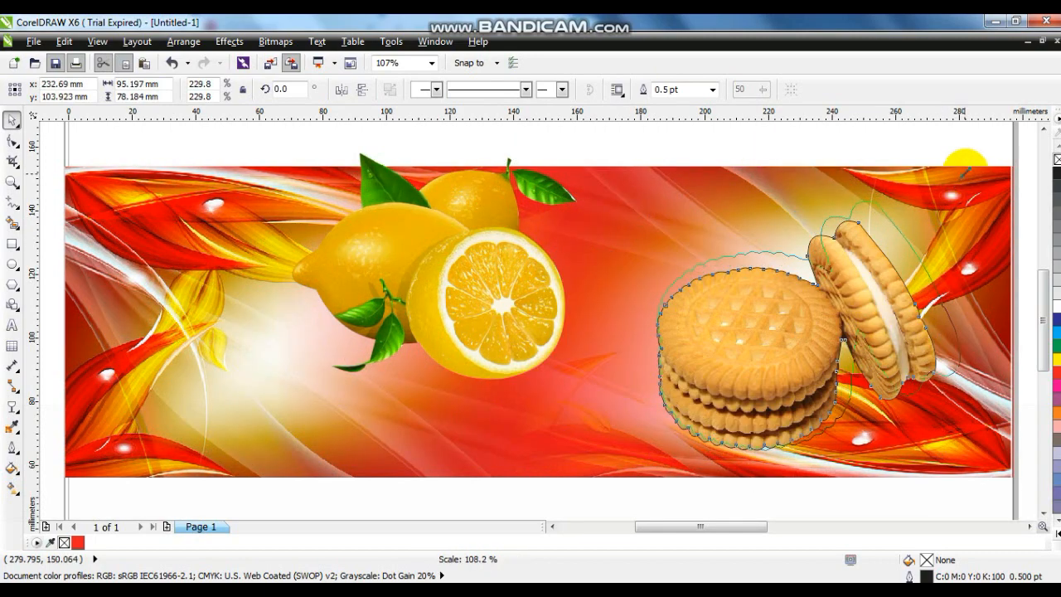
{"action": "left_click_drag", "start_coordinate": [903, 305], "coordinate": [907, 301]}
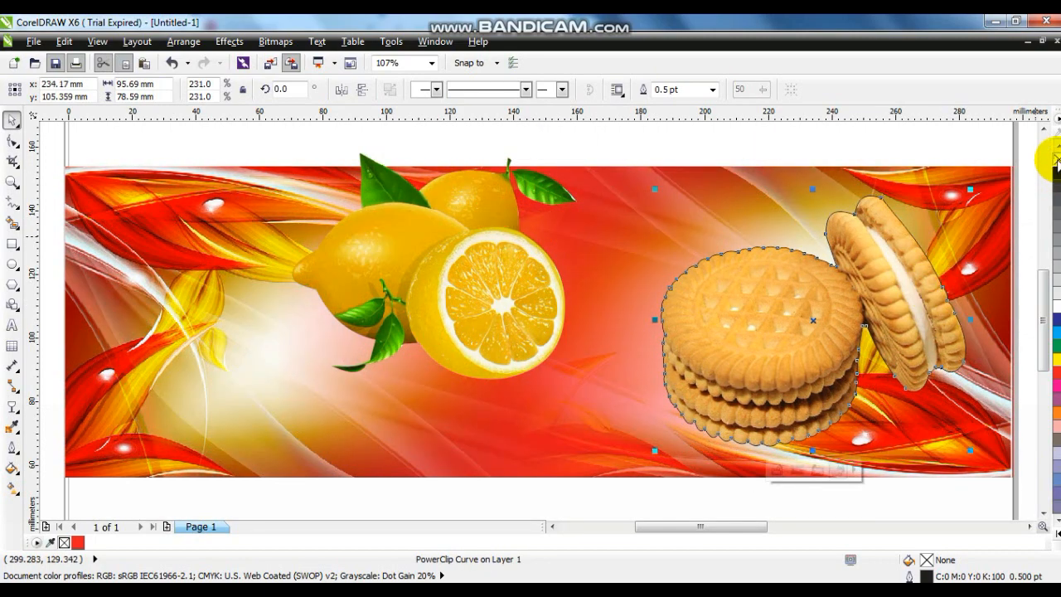
{"action": "left_click", "coordinate": [848, 143]}
Step: Scale the lemon cutout down to about 64 by 51 mm and place it behind the top of the biscuit stack
{"action": "left_click", "coordinate": [433, 314]}
{"action": "left_click_drag", "start_coordinate": [581, 383], "coordinate": [495, 314]}
{"action": "left_click_drag", "start_coordinate": [374, 261], "coordinate": [720, 261]}
Step: Group the lemon and biscuit cutouts and place the group at the banner's right end
{"action": "key", "text": "shift"}
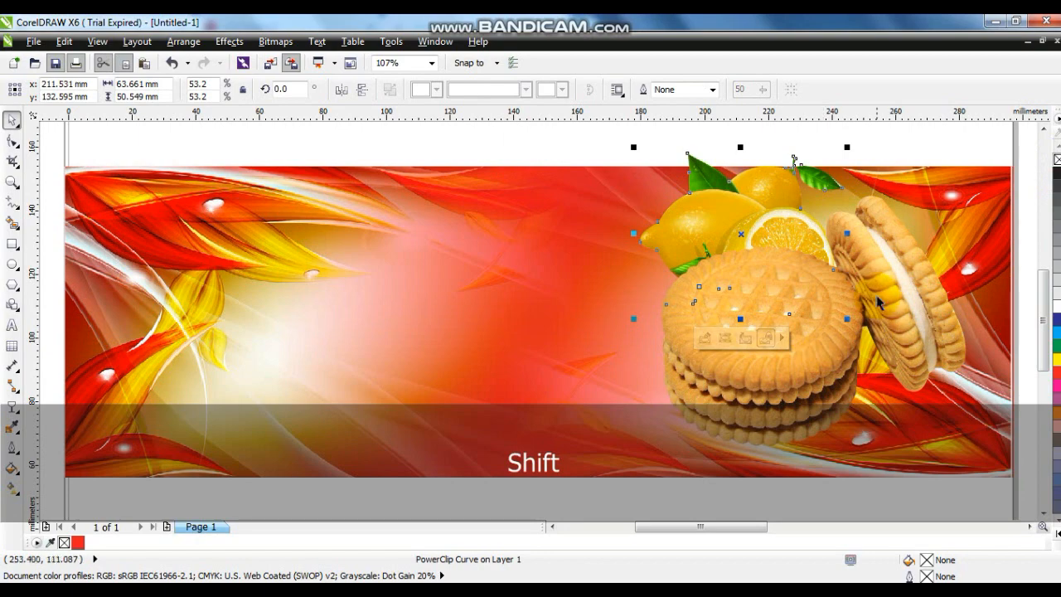
{"action": "left_click", "coordinate": [878, 302], "text": "shift"}
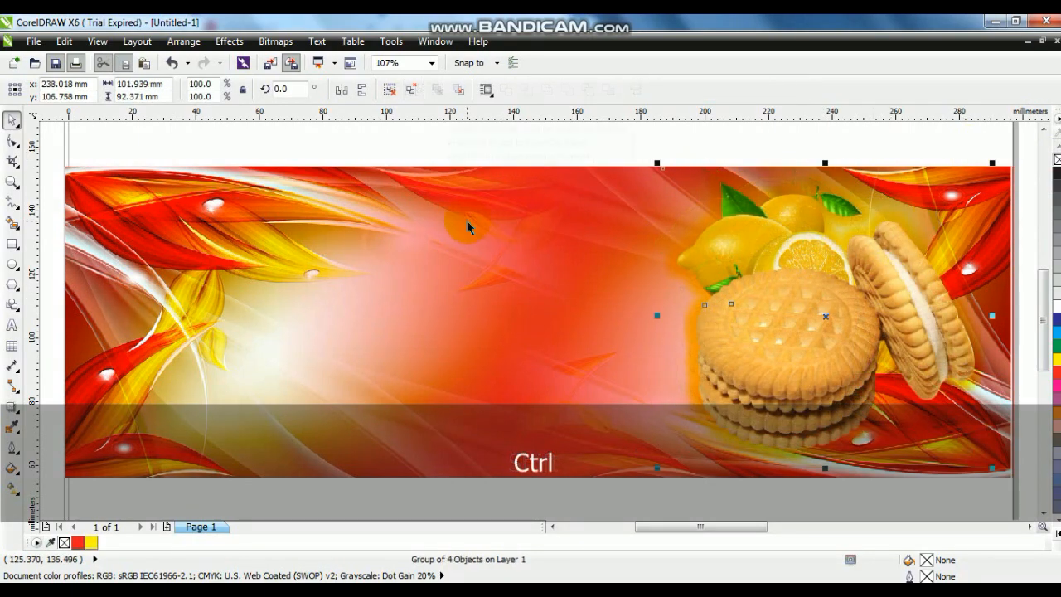
{"action": "right_click", "coordinate": [467, 226], "text": "ctrl"}
{"action": "left_click", "coordinate": [501, 80]}
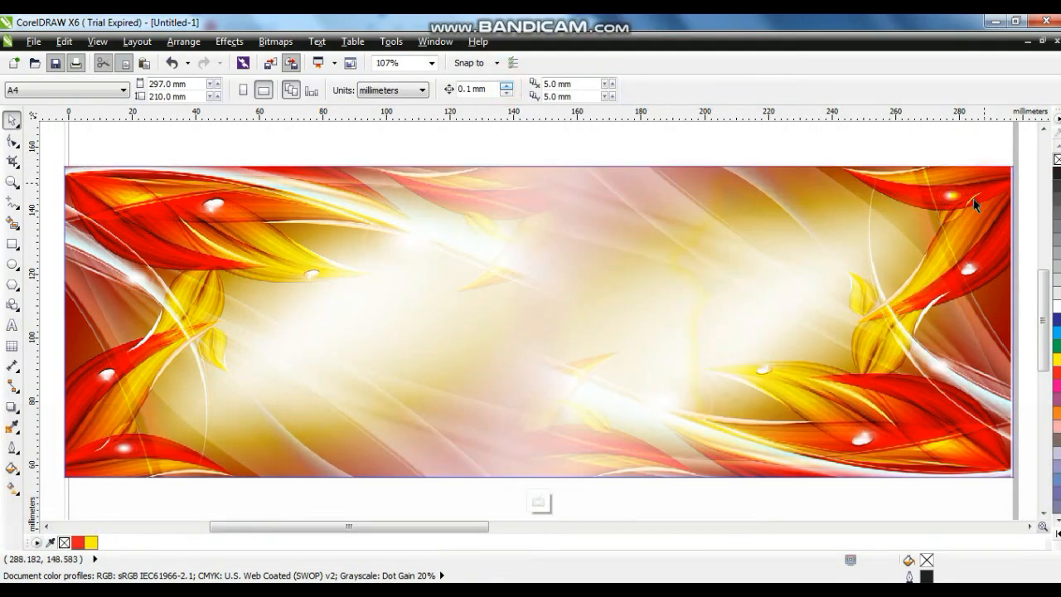
Step: Delete the right-hand floral bitmap from the banner's PowerClip contents and finish editing the container
{"action": "left_click", "coordinate": [972, 199]}
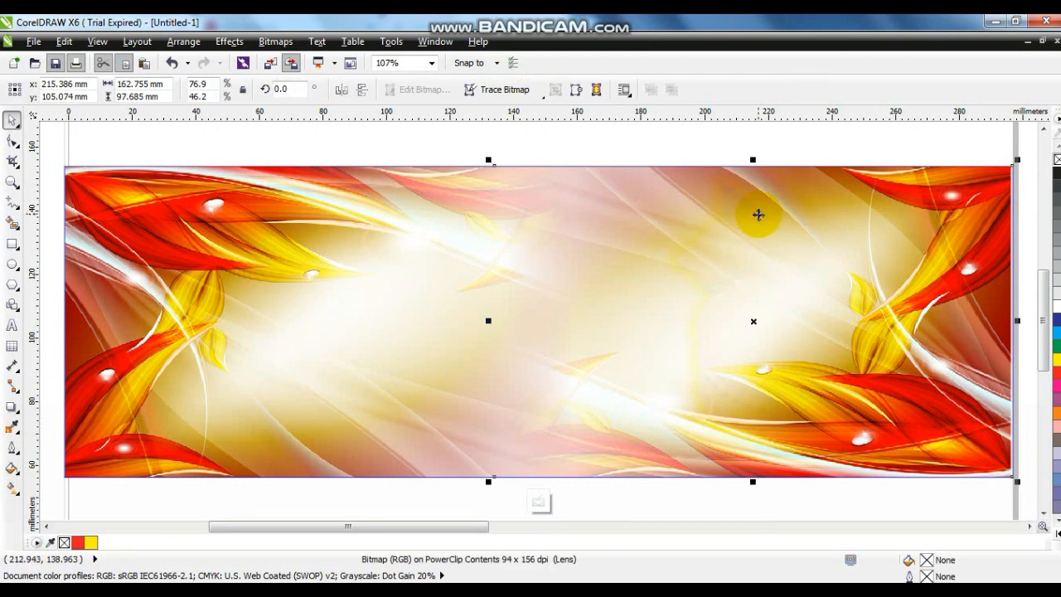
{"action": "key", "text": "Delete"}
{"action": "right_click", "coordinate": [877, 276]}
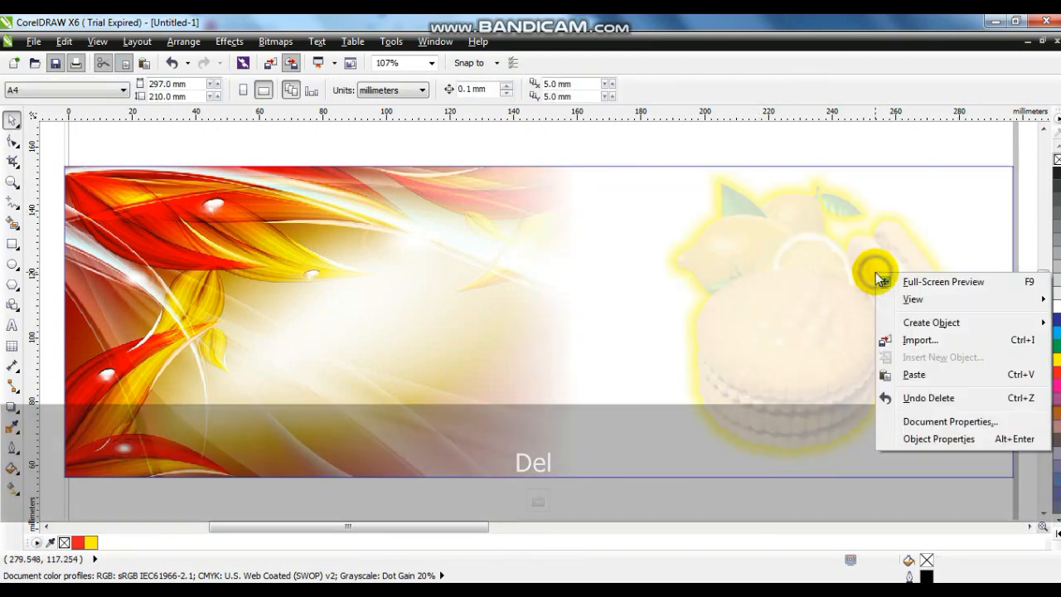
{"action": "left_click", "coordinate": [298, 237]}
{"action": "right_click", "coordinate": [298, 237]}
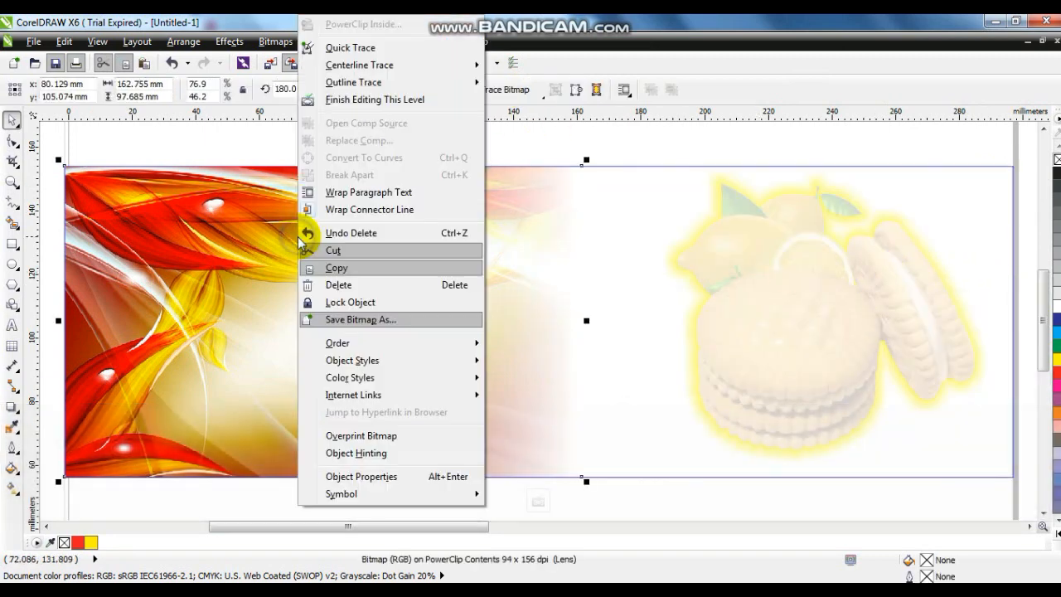
{"action": "left_click", "coordinate": [339, 100]}
{"action": "left_click_drag", "start_coordinate": [475, 135], "coordinate": [880, 441]}
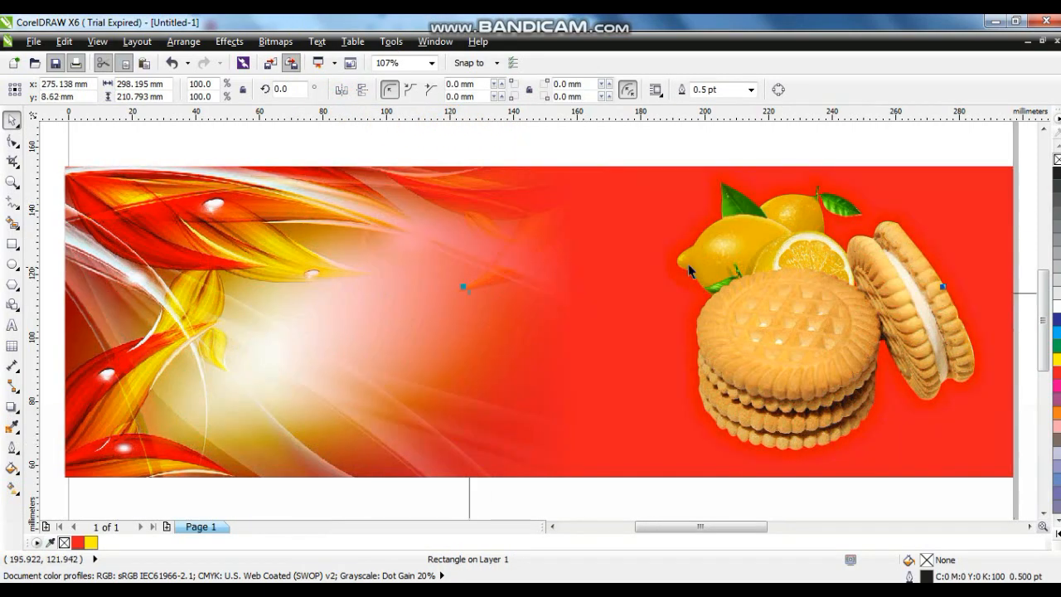
{"action": "key", "text": "ctrl+z"}
{"action": "key", "text": "Escape"}
{"action": "left_click_drag", "start_coordinate": [566, 134], "coordinate": [873, 374]}
{"action": "key", "text": "ctrl+z"}
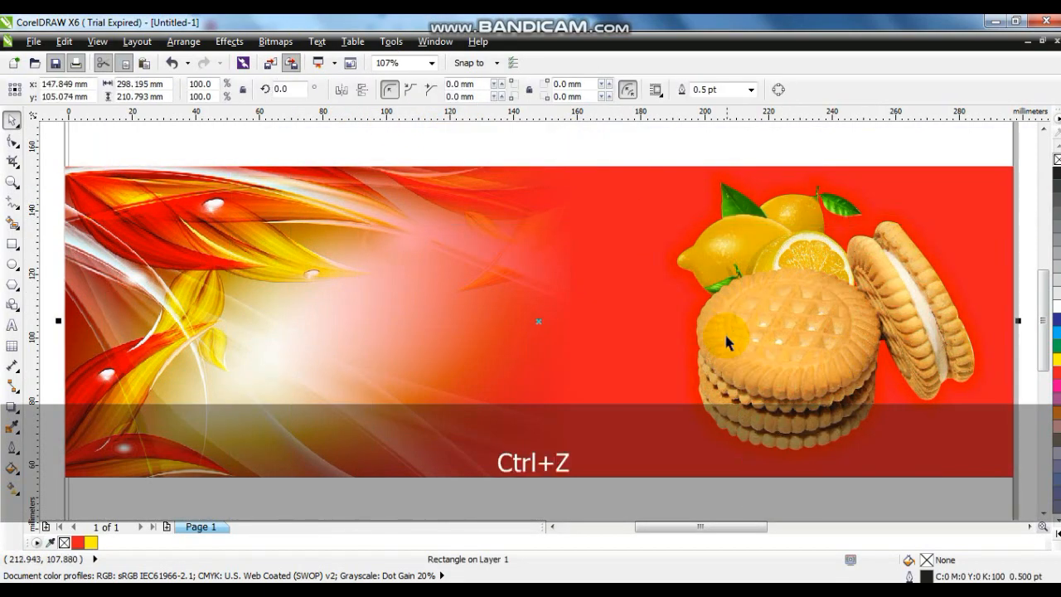
Step: Scale the lemon and biscuit group up to 105.8%, about 108 by 98 mm, and reposition it at the banner's right end
{"action": "key", "text": "F3"}
{"action": "key", "text": "Escape"}
{"action": "left_click_drag", "start_coordinate": [682, 396], "coordinate": [747, 344]}
{"action": "left_click_drag", "start_coordinate": [688, 396], "coordinate": [681, 397]}
{"action": "left_click_drag", "start_coordinate": [851, 244], "coordinate": [854, 239]}
{"action": "left_click_drag", "start_coordinate": [809, 310], "coordinate": [796, 311]}
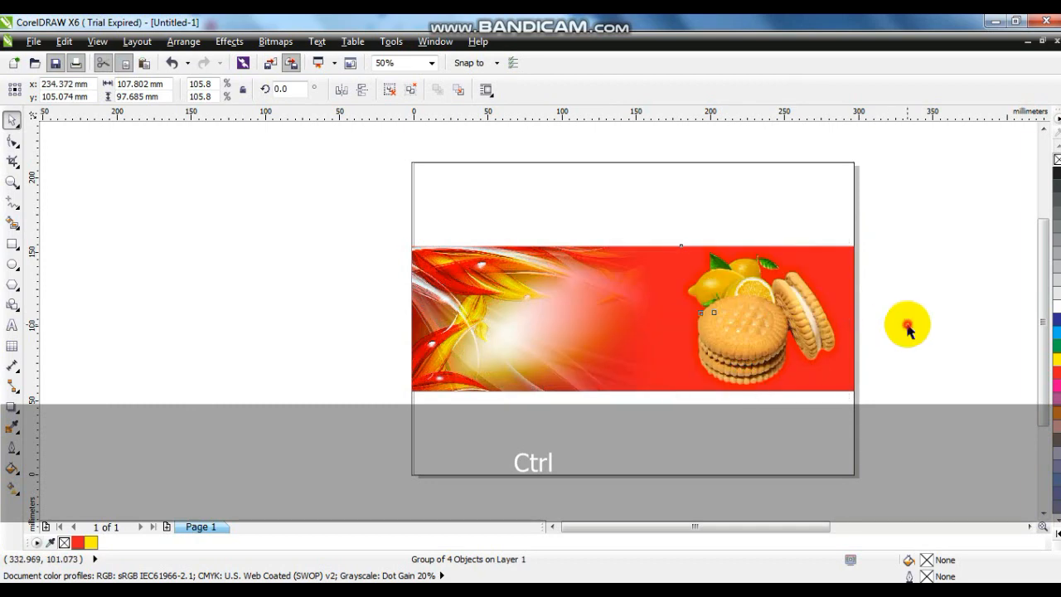
Step: Add artistic text above the banner reading "Lemon" and "Cream" on two lines
{"action": "left_click", "coordinate": [908, 329]}
{"action": "left_click", "coordinate": [12, 181]}
{"action": "left_click_drag", "start_coordinate": [391, 227], "coordinate": [949, 404]}
{"action": "left_click", "coordinate": [12, 325]}
{"action": "left_click", "coordinate": [138, 179]}
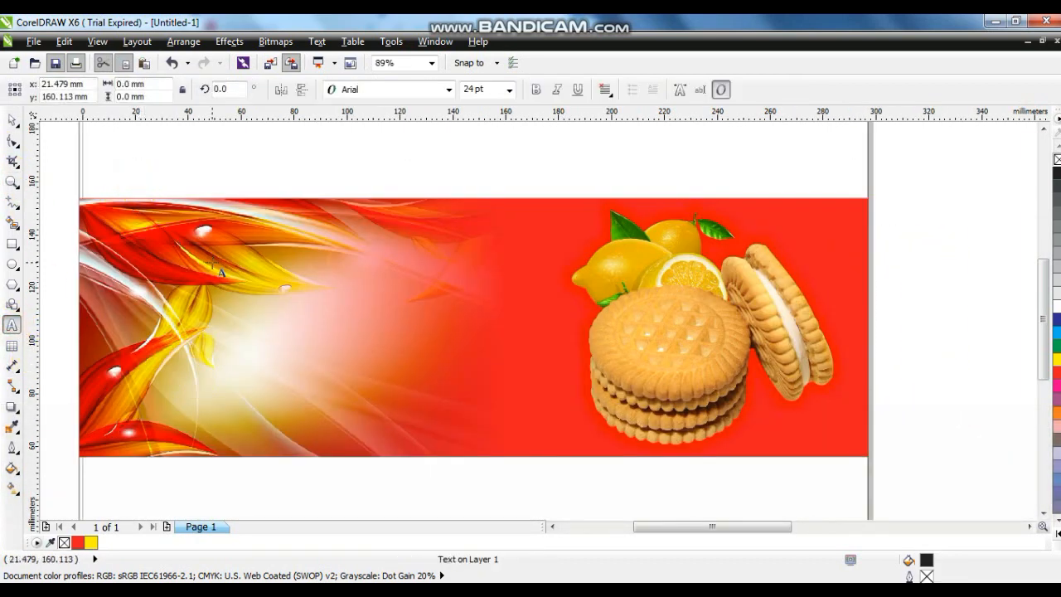
{"action": "type", "text": "Lemon"}
{"action": "key", "text": "Return"}
{"action": "type", "text": "Cream"}
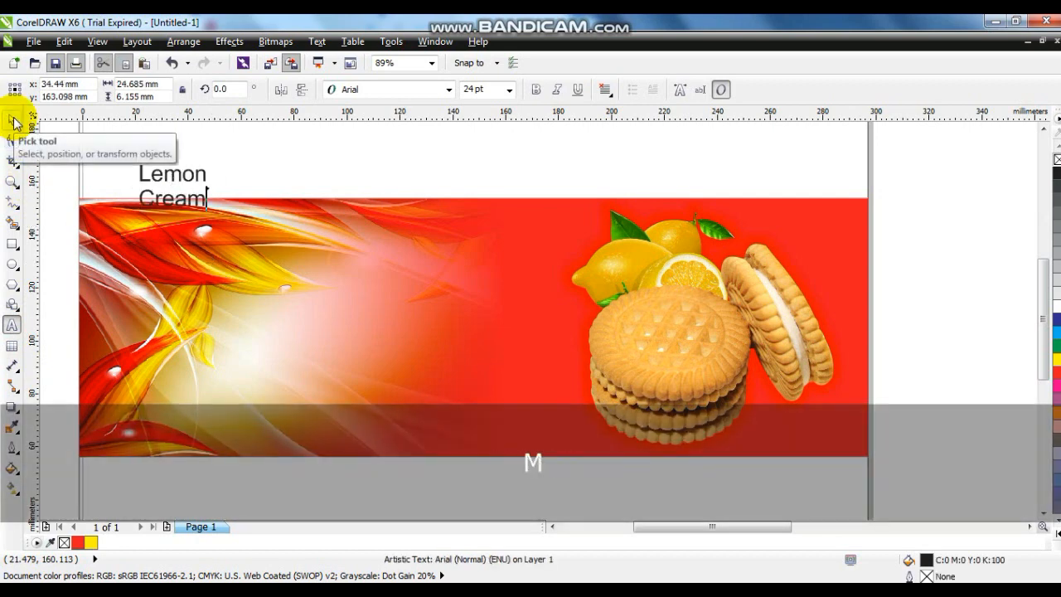
{"action": "left_click", "coordinate": [13, 121]}
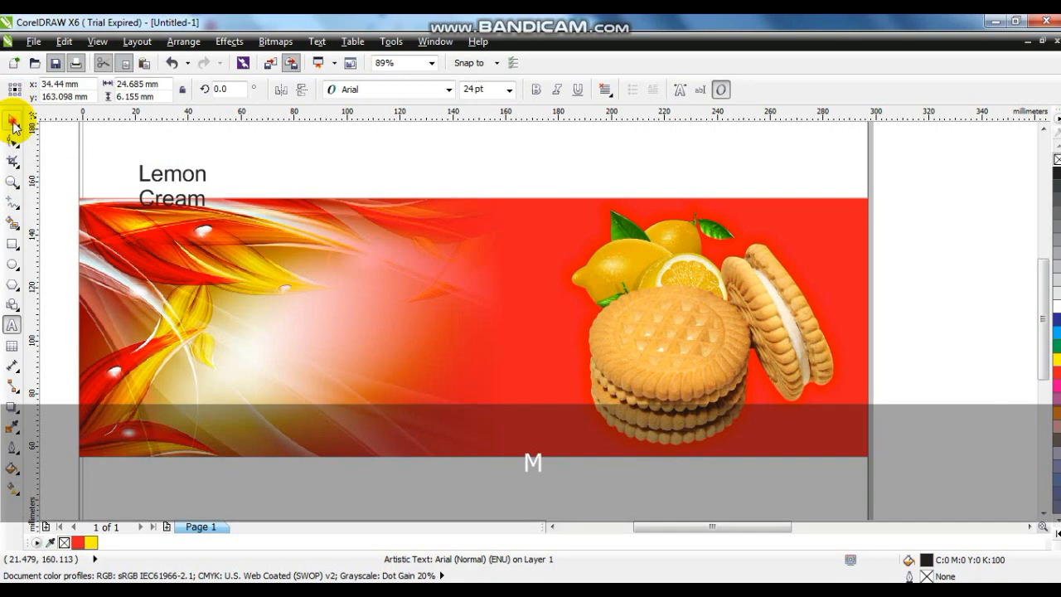
Step: Set the title text to Times New Roman in bold italic and move it to the middle of the banner
{"action": "left_click", "coordinate": [448, 89]}
{"action": "type", "text": "tim"}
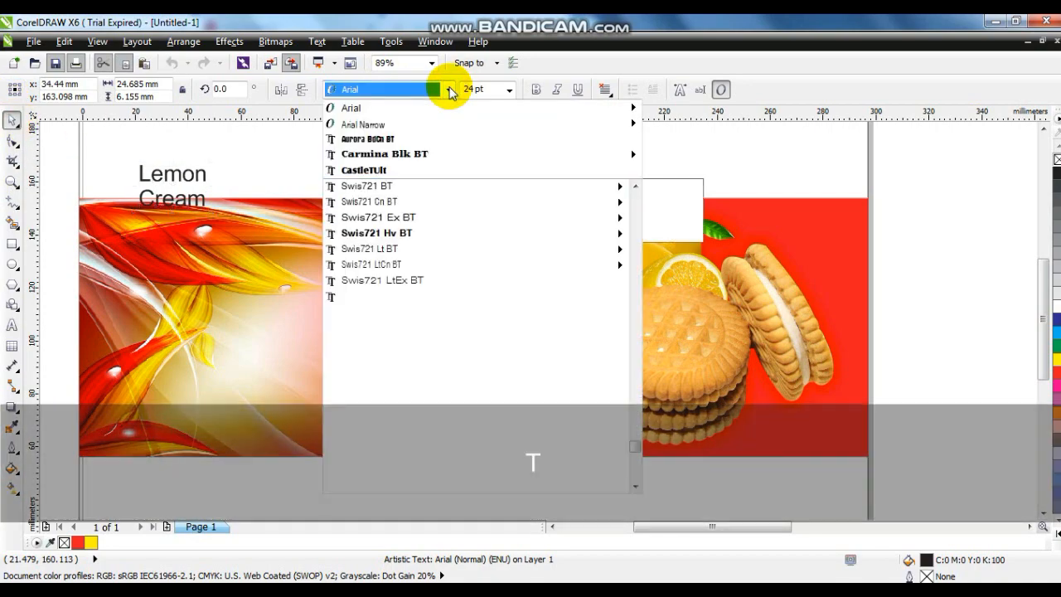
{"action": "key", "text": "Return"}
{"action": "left_click", "coordinate": [536, 88]}
{"action": "left_click", "coordinate": [556, 89]}
{"action": "left_click_drag", "start_coordinate": [171, 197], "coordinate": [421, 343]}
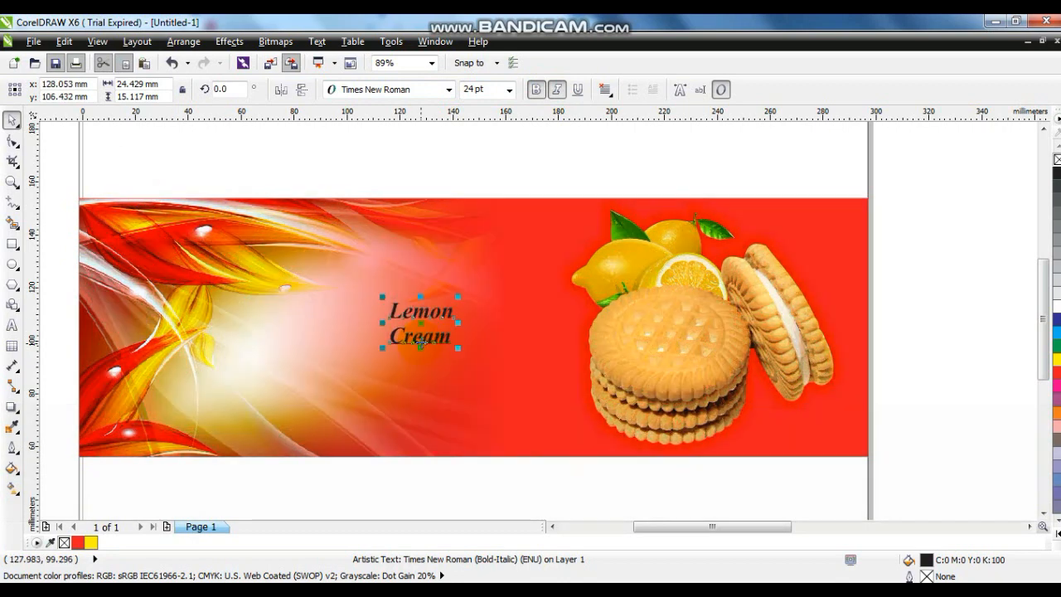
Step: Split the title into separate words, enlarged with "Cream" under "Lemon" to about 72 by 30 mm overall, and convert both to curves
{"action": "key", "text": "ctrl"}
{"action": "left_click_drag", "start_coordinate": [458, 321], "coordinate": [469, 362]}
{"action": "left_click", "coordinate": [420, 339], "text": "shift"}
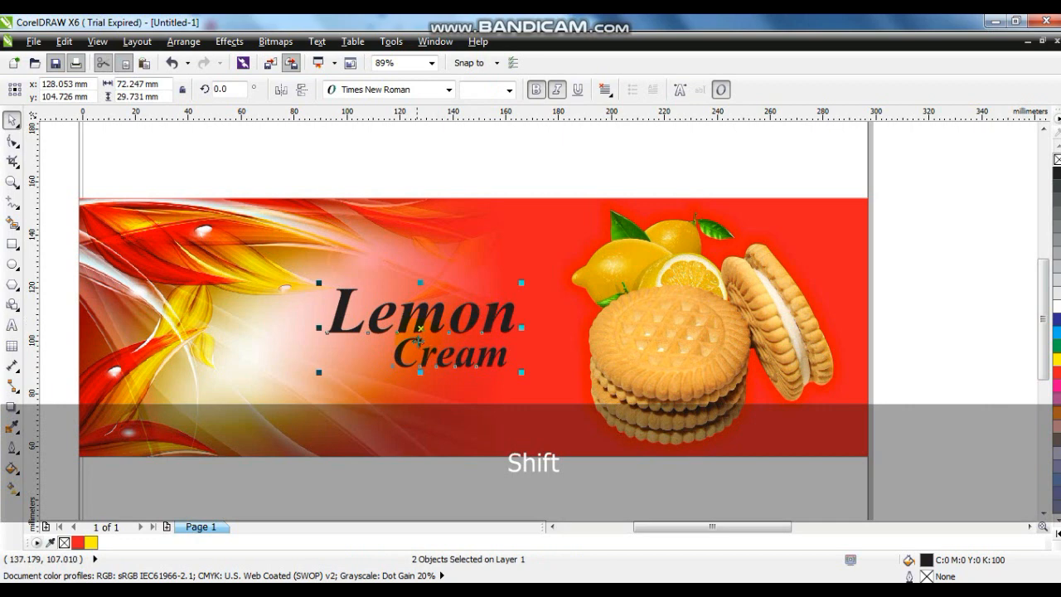
{"action": "key", "text": "ctrl+q"}
Step: Slant the two words upward, enlarge them to about 112 by 47 mm overall, and weld them into one curve
{"action": "mouse_move", "coordinate": [522, 374]}
{"action": "left_mouse_down"}
{"action": "mouse_move", "coordinate": [522, 359]}
{"action": "mouse_move", "coordinate": [538, 368]}
{"action": "left_mouse_up"}
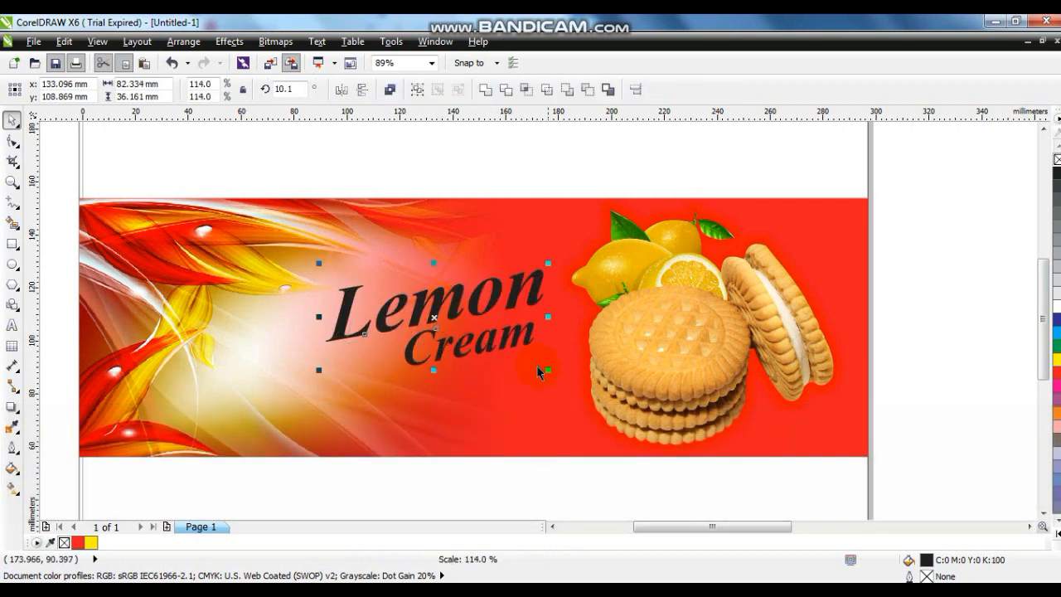
{"action": "left_click_drag", "start_coordinate": [331, 373], "coordinate": [264, 402]}
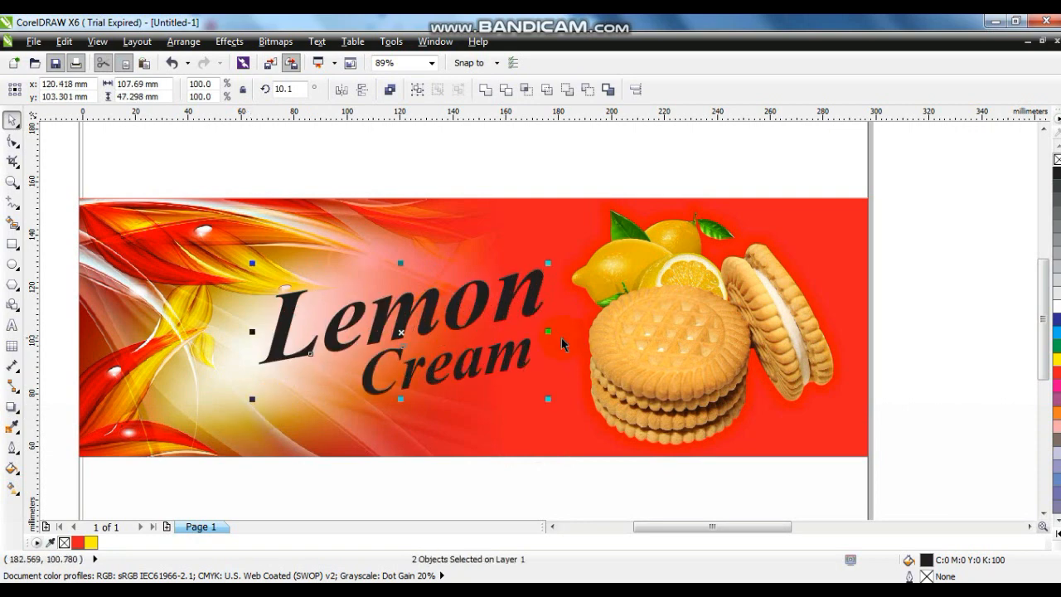
{"action": "left_click_drag", "start_coordinate": [560, 331], "coordinate": [559, 330]}
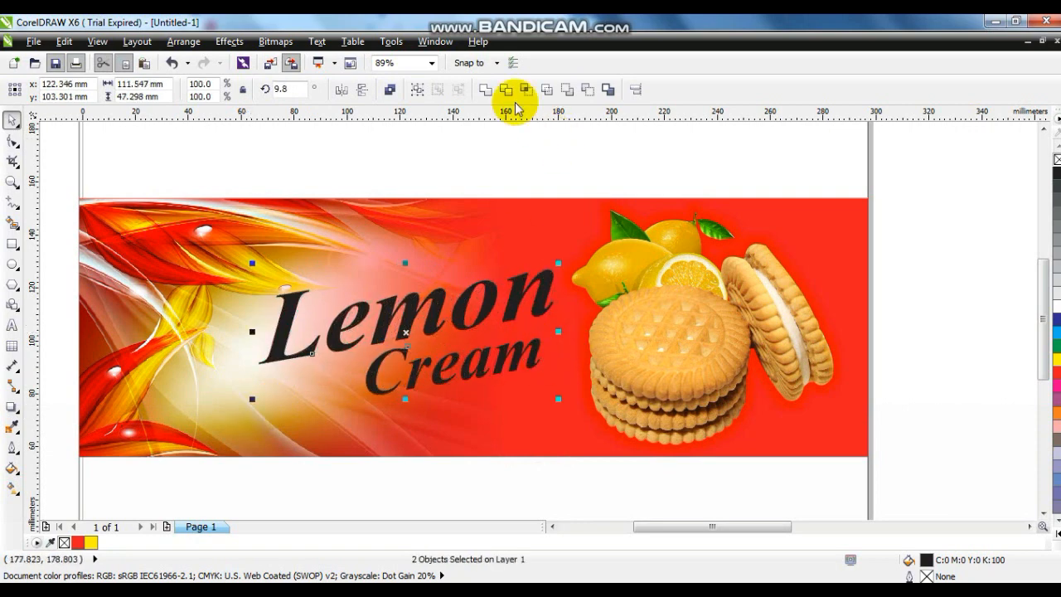
{"action": "left_click", "coordinate": [485, 89]}
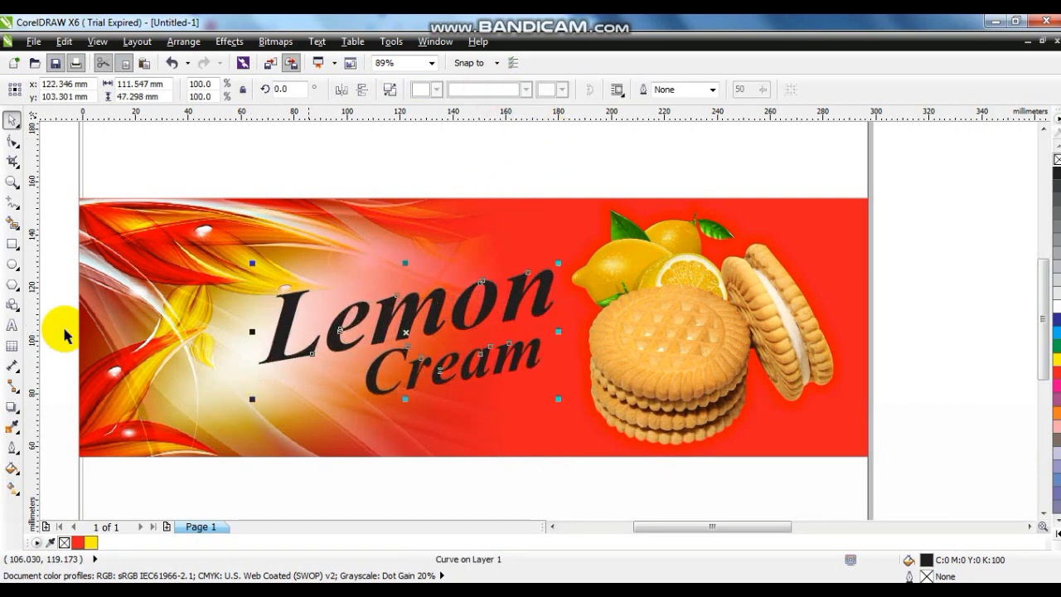
Step: Give the welded title a blue fill and a 10 pt white outline with rounded corners and caps, behind the fill and scaling with the image
{"action": "left_click", "coordinate": [13, 441]}
{"action": "left_click", "coordinate": [53, 421]}
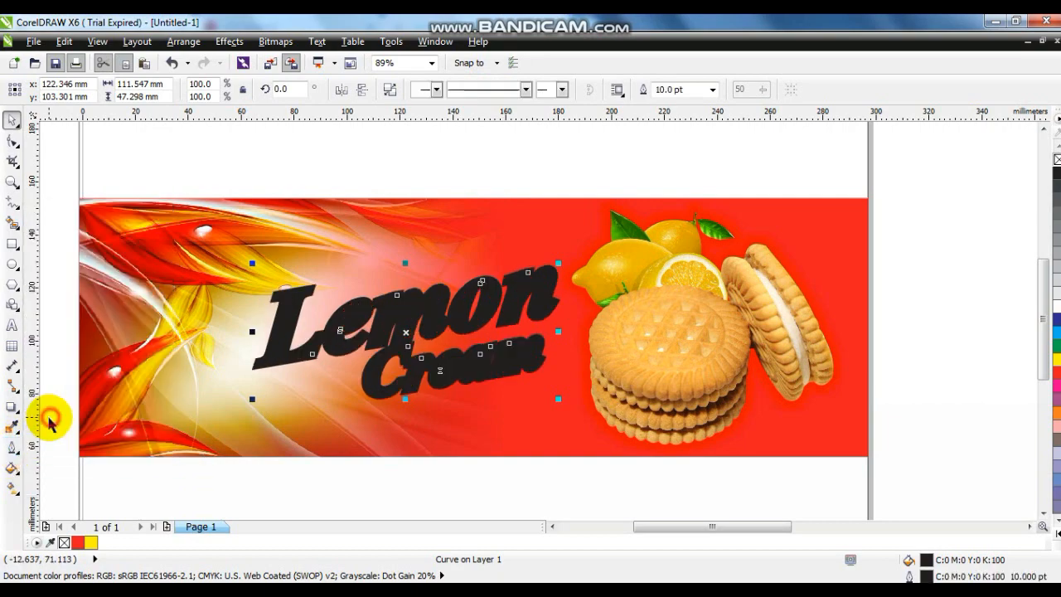
{"action": "left_click", "coordinate": [12, 445]}
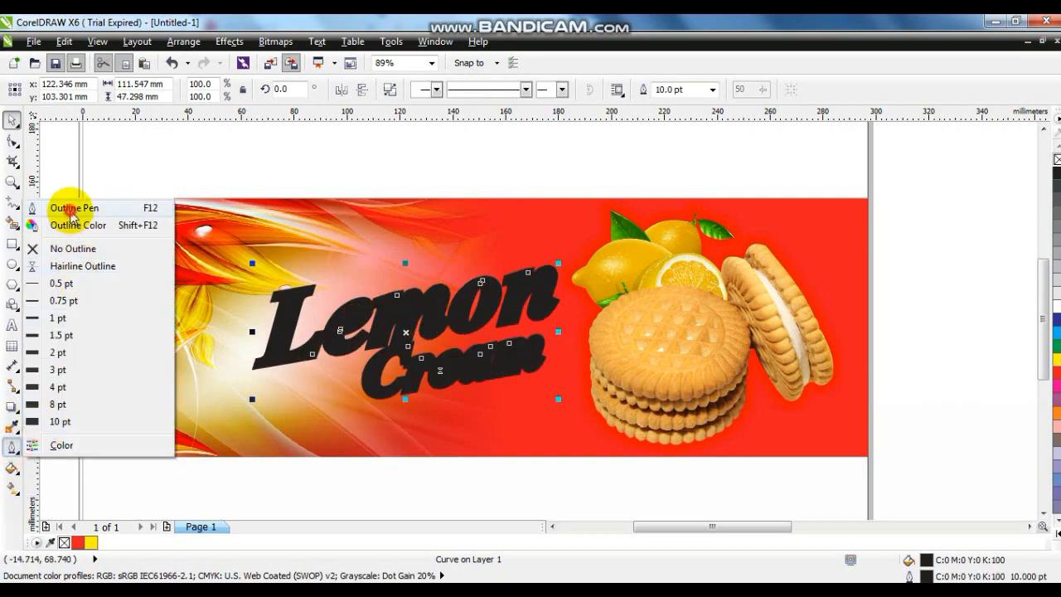
{"action": "left_click", "coordinate": [70, 207]}
{"action": "left_click", "coordinate": [411, 377]}
{"action": "left_click", "coordinate": [482, 378]}
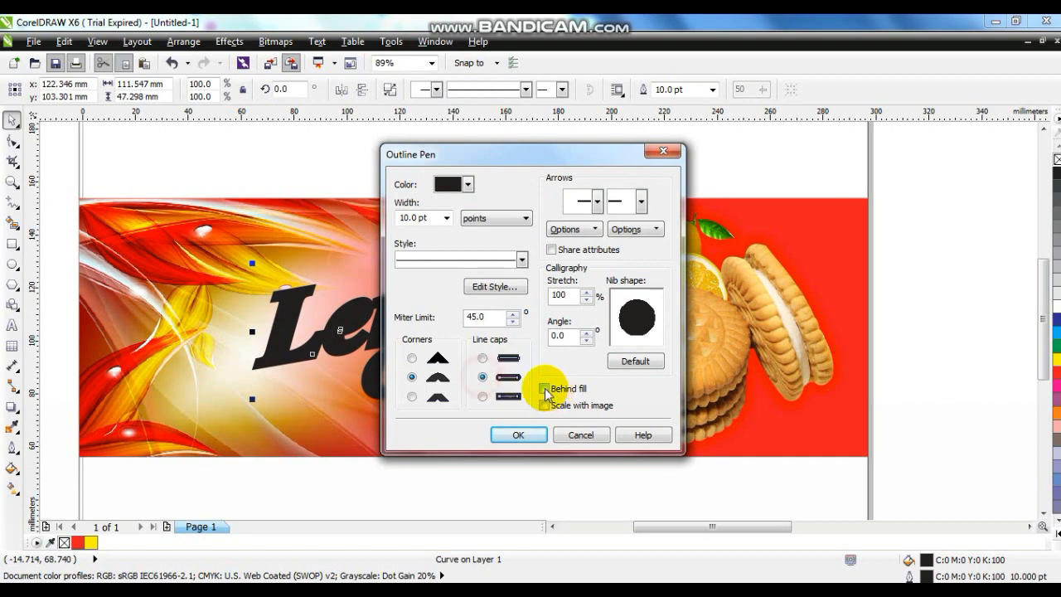
{"action": "left_click", "coordinate": [518, 434]}
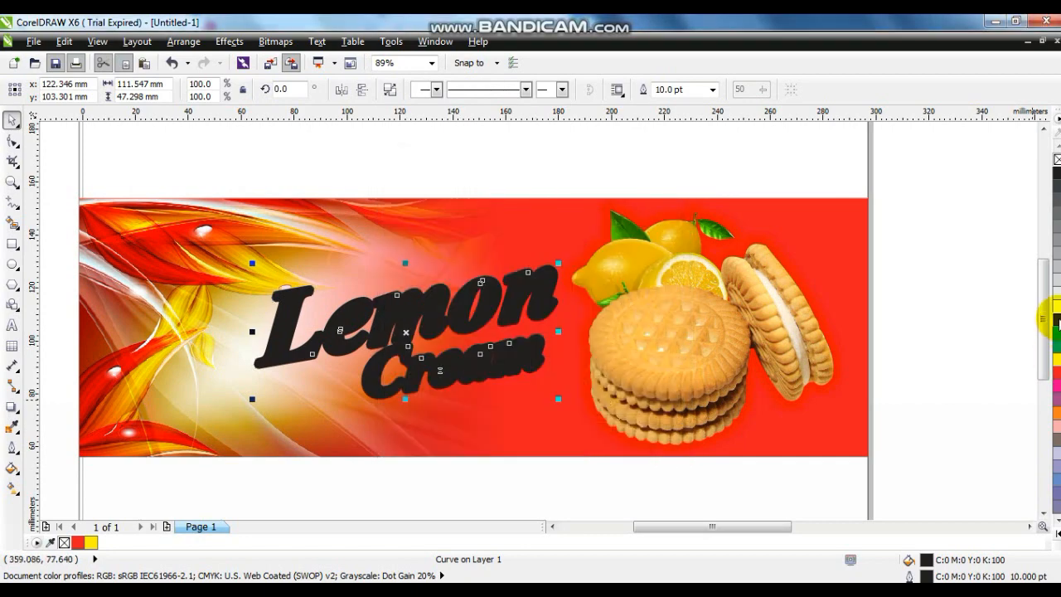
{"action": "left_click", "coordinate": [1057, 318]}
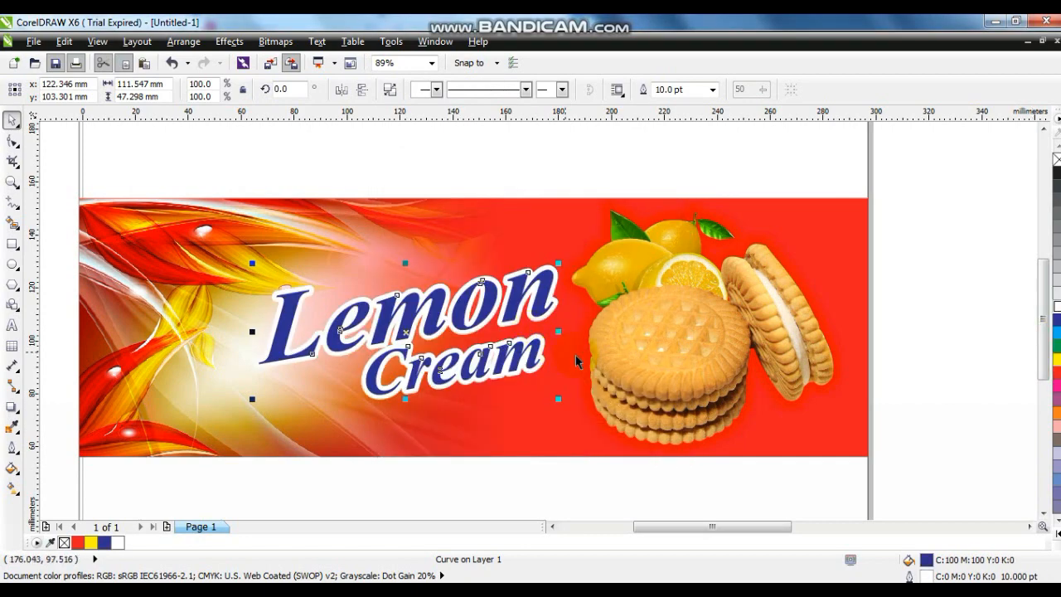
Step: Duplicate the title in place and set the copy's outline width to 15 pt
{"action": "key", "text": "shift+F2"}
{"action": "key", "text": "KP_Add"}
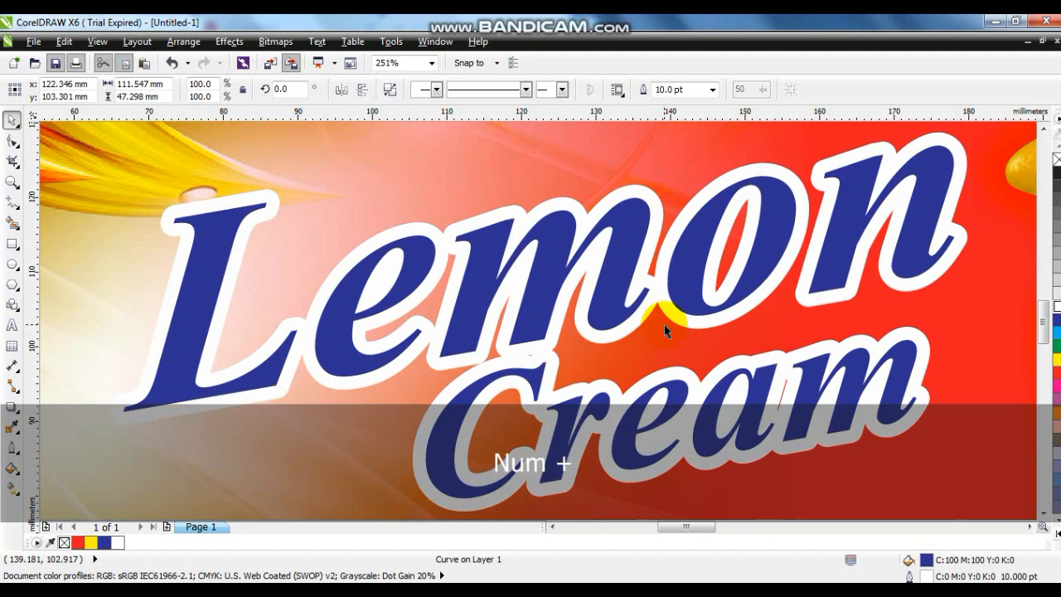
{"action": "left_click", "coordinate": [10, 443]}
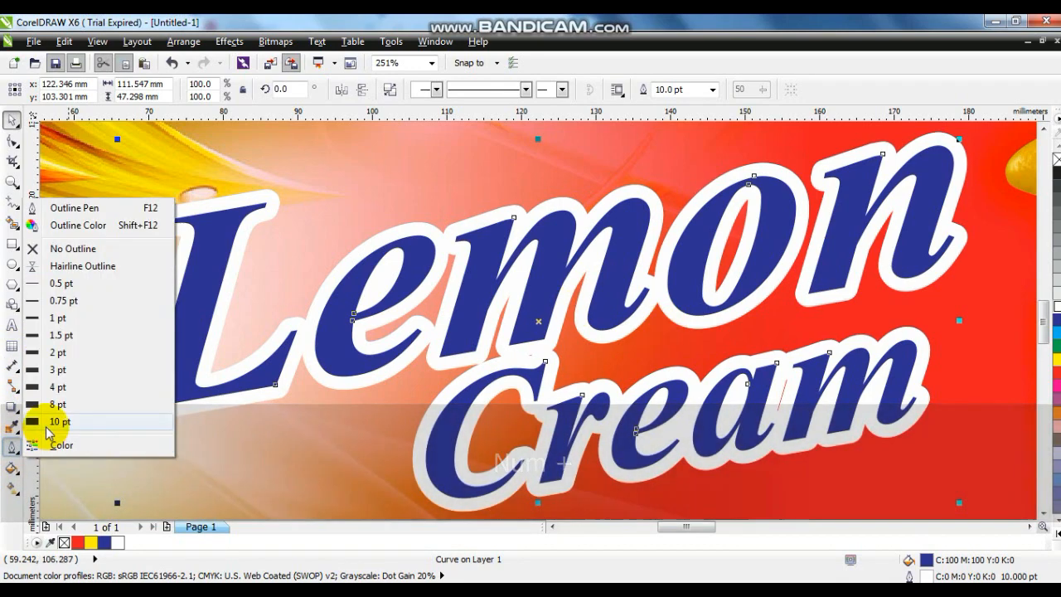
{"action": "left_click", "coordinate": [74, 208]}
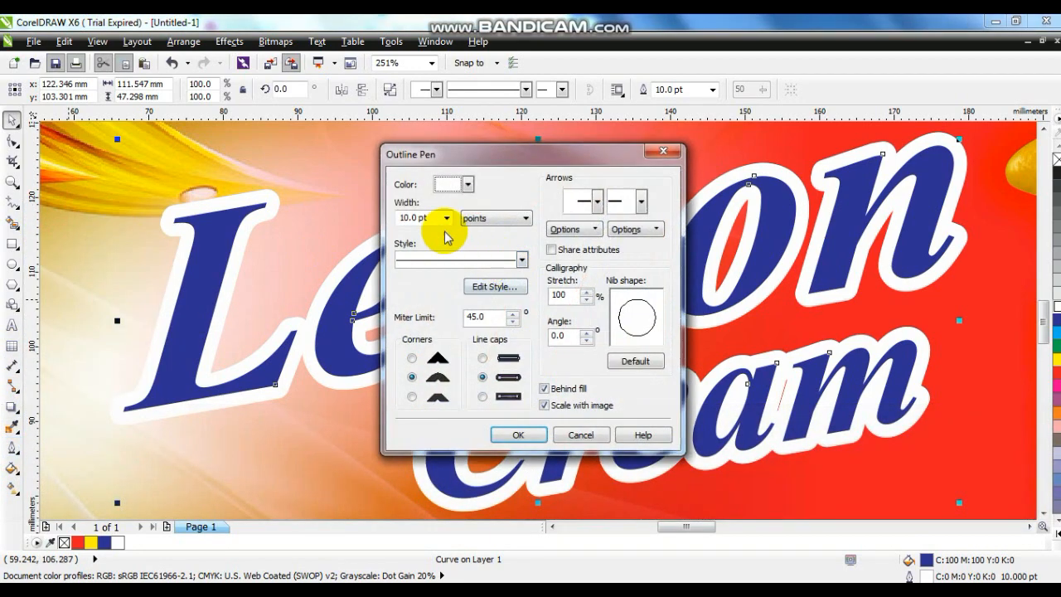
{"action": "type", "text": "15"}
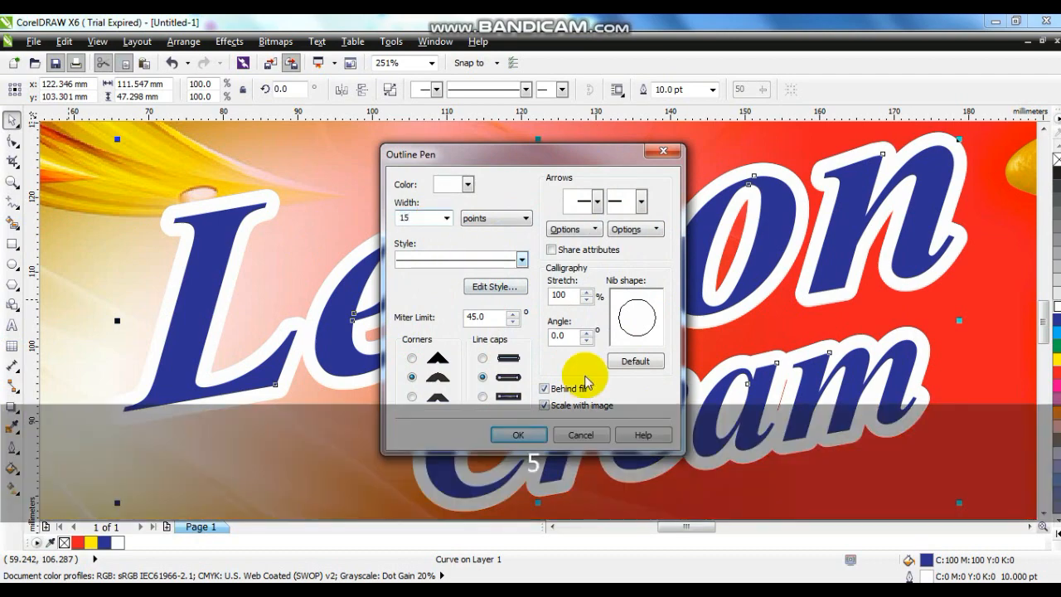
{"action": "left_click", "coordinate": [520, 436]}
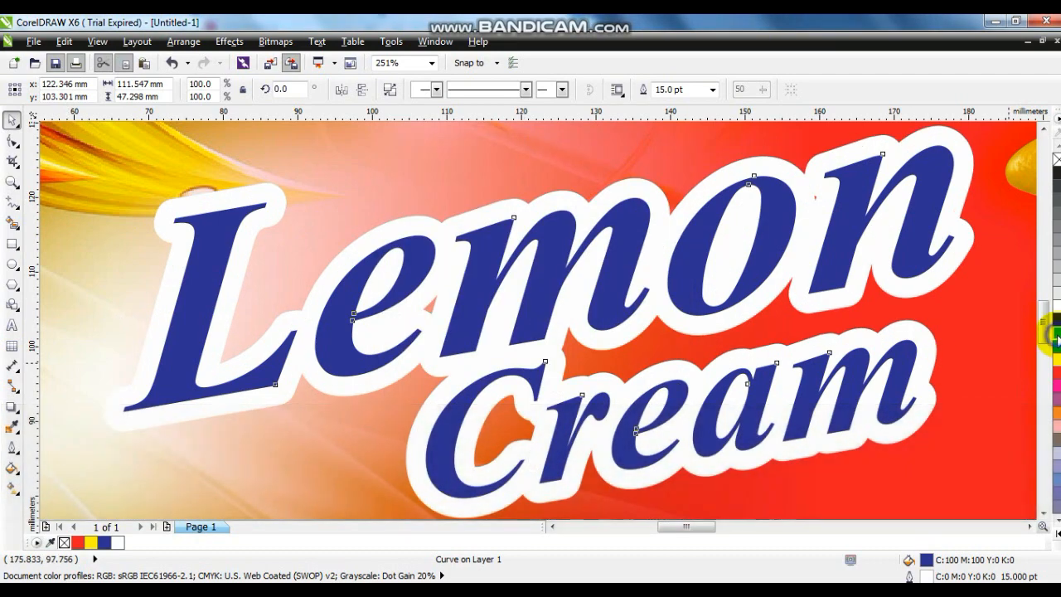
Step: Place the 15 pt copy behind the original title, try red and green outlines, and set its outline colour to cyan
{"action": "key", "text": "ctrl+Page_Down"}
{"action": "key", "text": "F3"}
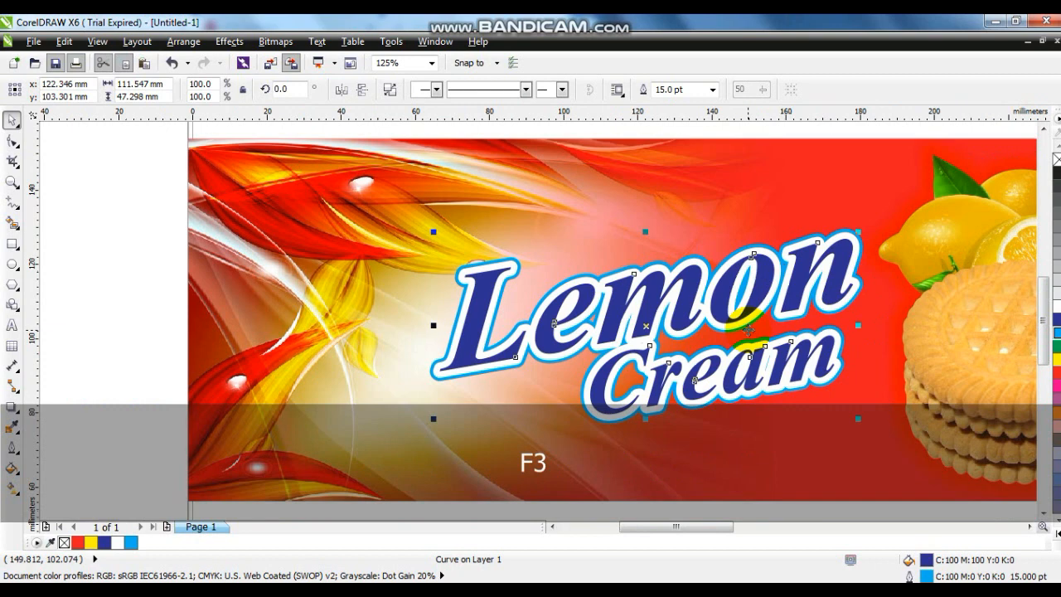
{"action": "right_click", "coordinate": [1054, 386]}
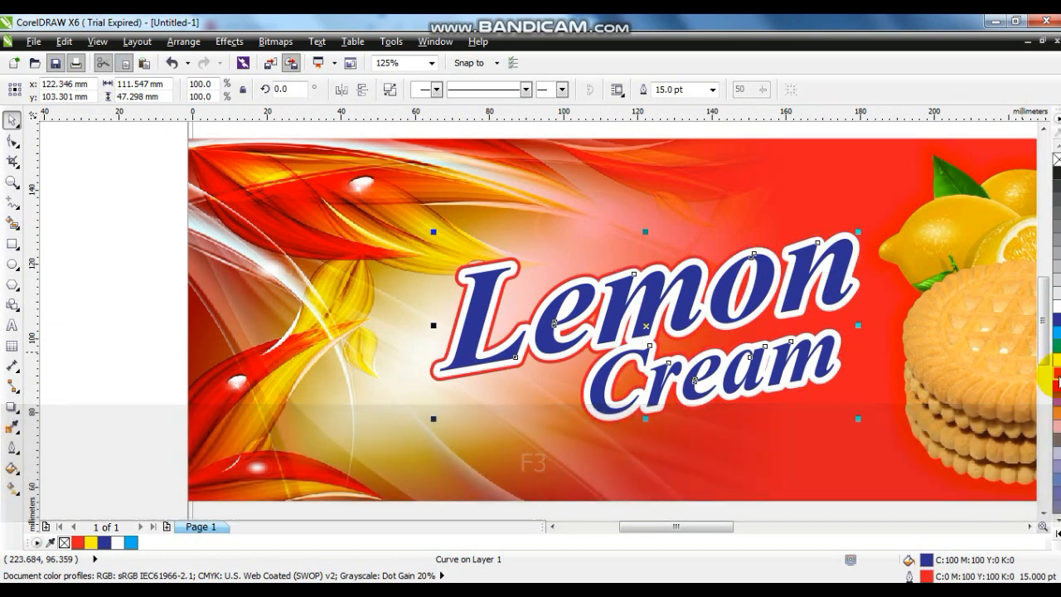
{"action": "right_click", "coordinate": [1056, 348]}
{"action": "right_click", "coordinate": [1057, 334]}
{"action": "key", "text": "F3"}
{"action": "key", "text": "Escape"}
{"action": "left_click_drag", "start_coordinate": [562, 207], "coordinate": [862, 422]}
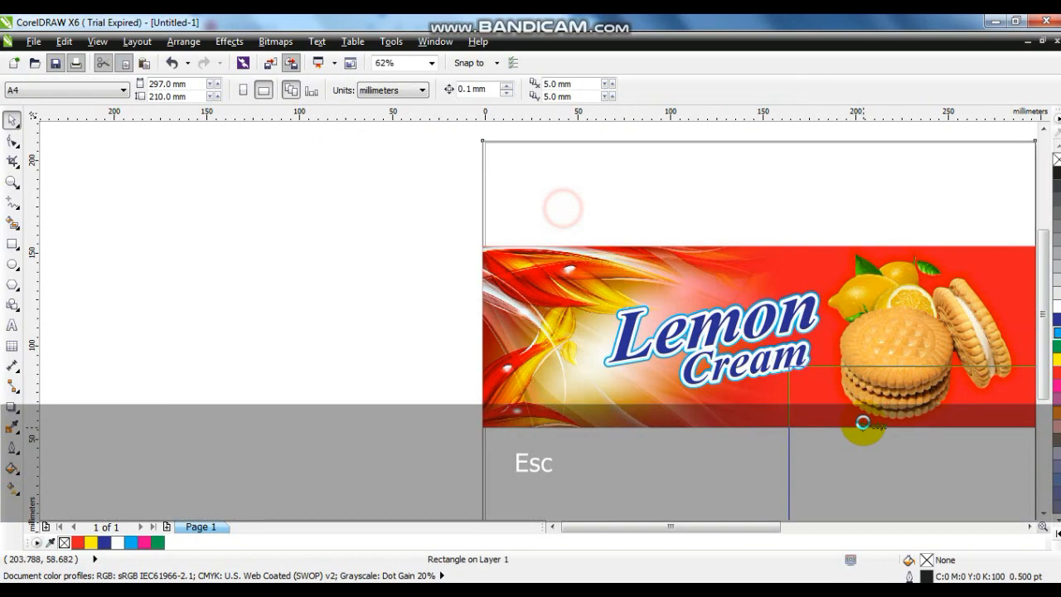
{"action": "key", "text": "ctrl+z"}
Step: Change the title's outer outline to green and place a slanted yellow "Original" text in bold Arial above the end of "Lemon"
{"action": "left_click", "coordinate": [323, 214]}
{"action": "left_click", "coordinate": [524, 257]}
{"action": "key", "text": "shift+F2"}
{"action": "key", "text": "Escape"}
{"action": "key", "text": "F3"}
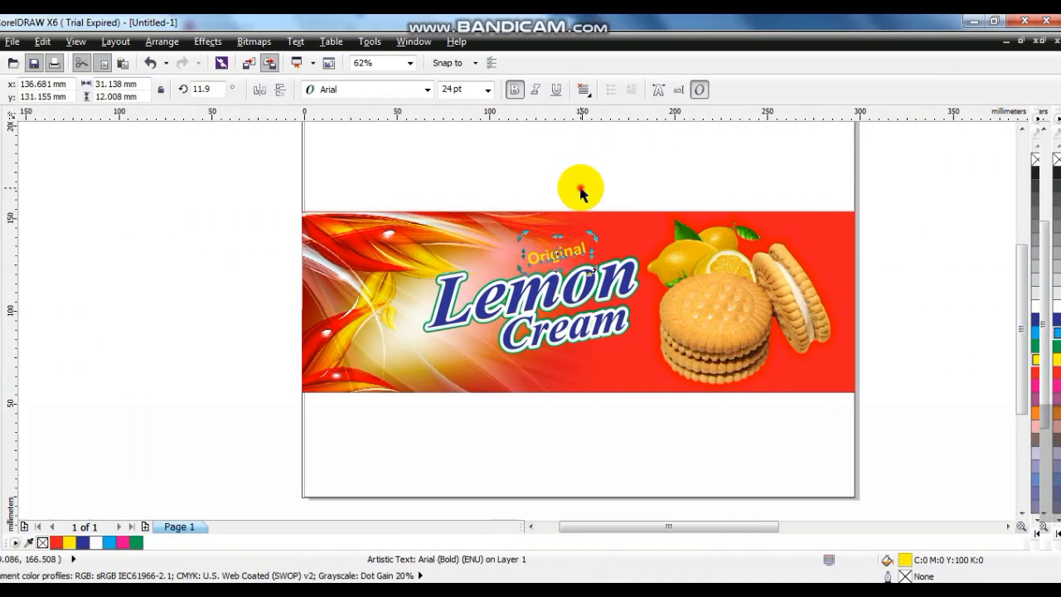
{"action": "left_click", "coordinate": [580, 188]}
{"action": "left_click_drag", "start_coordinate": [563, 255], "coordinate": [602, 252]}
{"action": "left_click", "coordinate": [158, 262]}
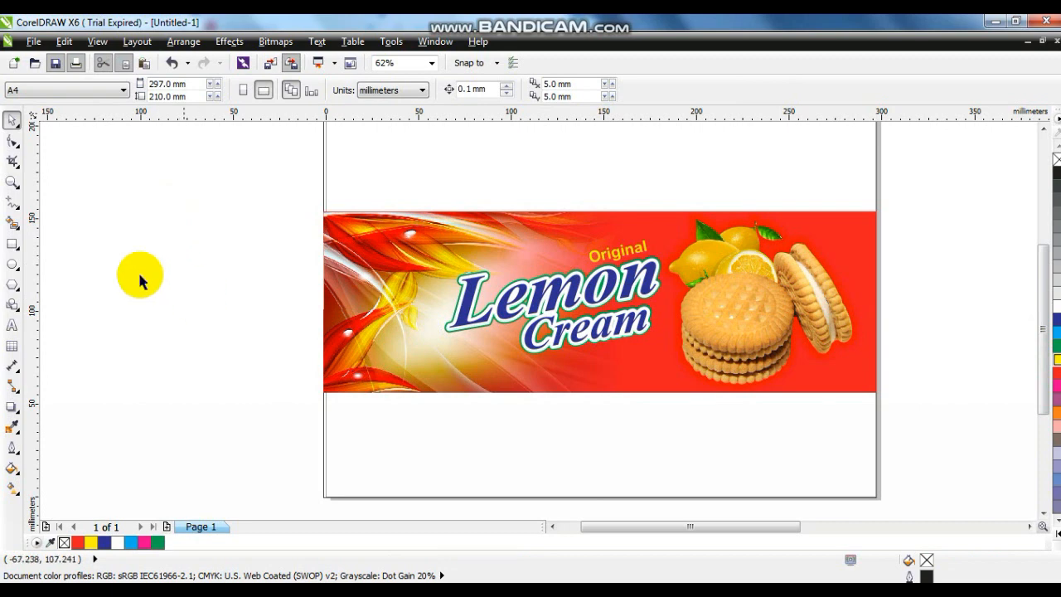
{"action": "left_click", "coordinate": [11, 201]}
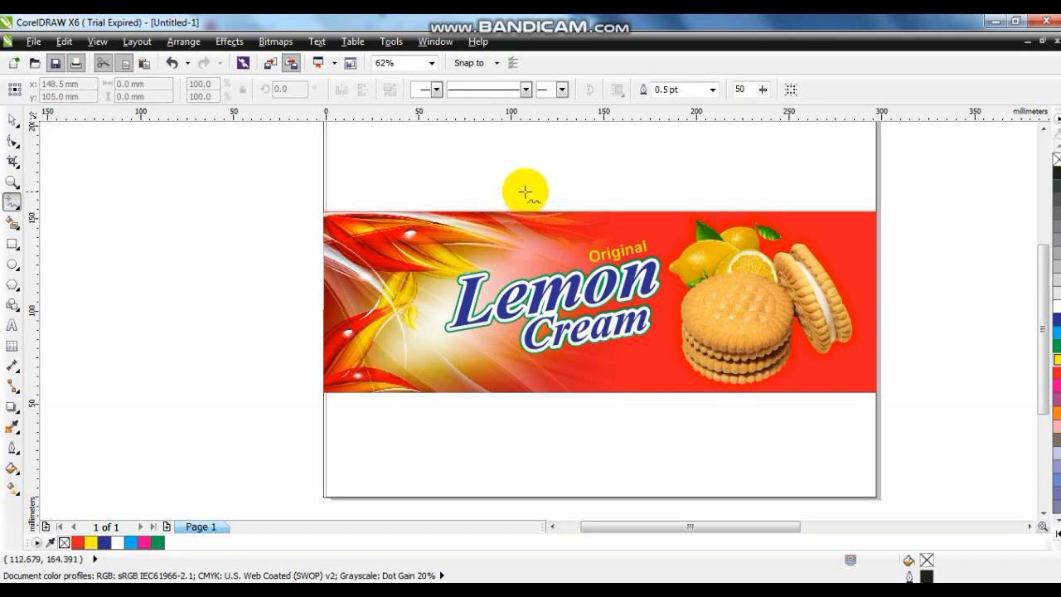
{"action": "left_click", "coordinate": [13, 122]}
{"action": "left_click", "coordinate": [151, 298]}
Step: Copy the "Original" text below "Cream", change the copy to "Biscuits", and move it close beneath the word
{"action": "left_click_drag", "start_coordinate": [608, 261], "coordinate": [605, 365]}
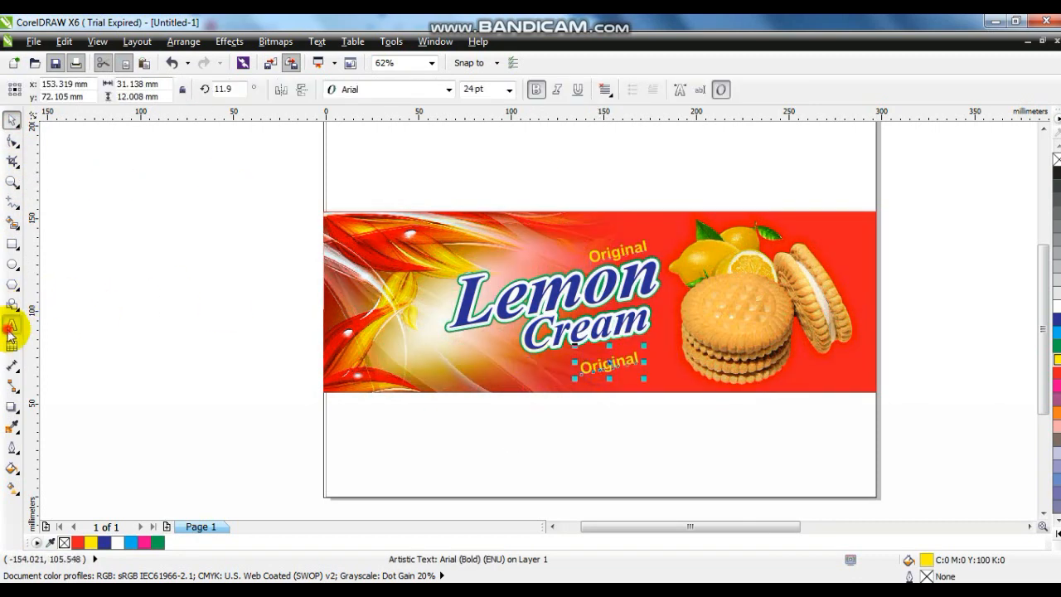
{"action": "left_click", "coordinate": [10, 327]}
{"action": "key", "text": "shift+Home"}
{"action": "type", "text": "bis"}
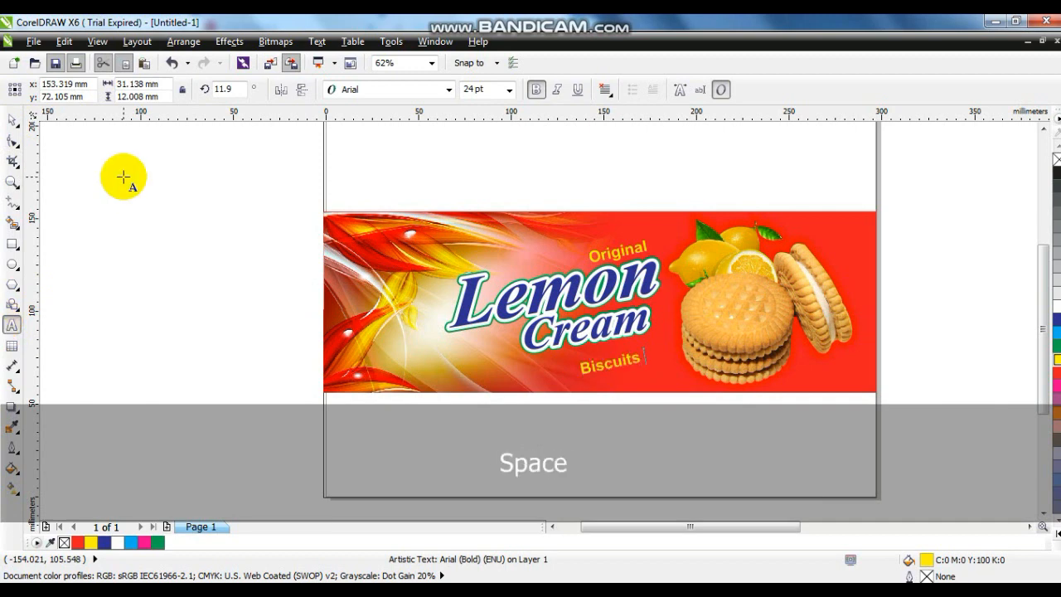
{"action": "left_click", "coordinate": [13, 124]}
{"action": "left_click_drag", "start_coordinate": [610, 361], "coordinate": [601, 352]}
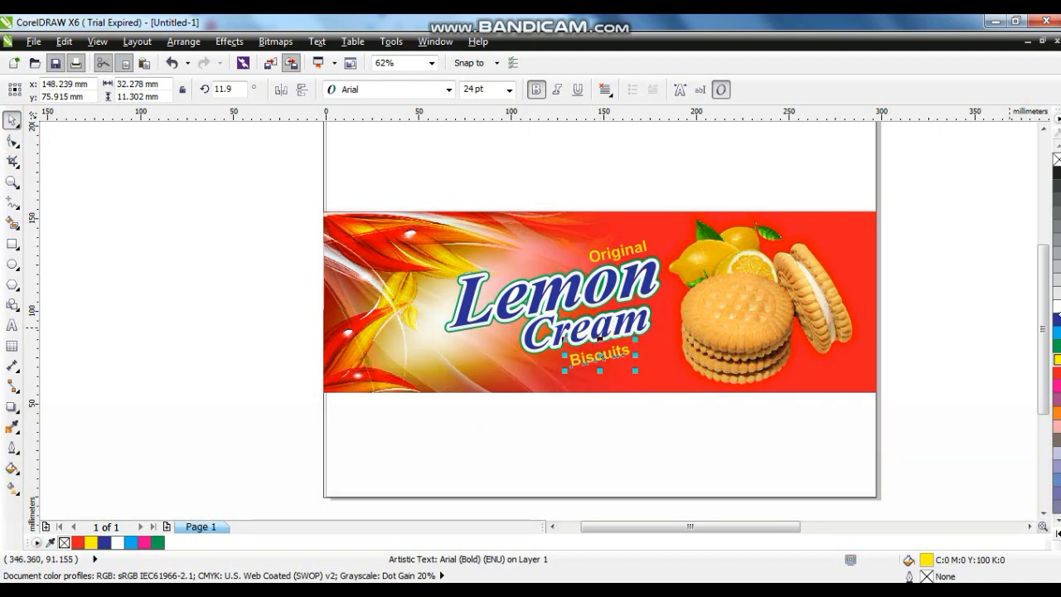
Step: Change the "Biscuits" caption's fill colour to white
{"action": "left_click", "coordinate": [947, 310]}
{"action": "left_click_drag", "start_coordinate": [360, 160], "coordinate": [623, 346]}
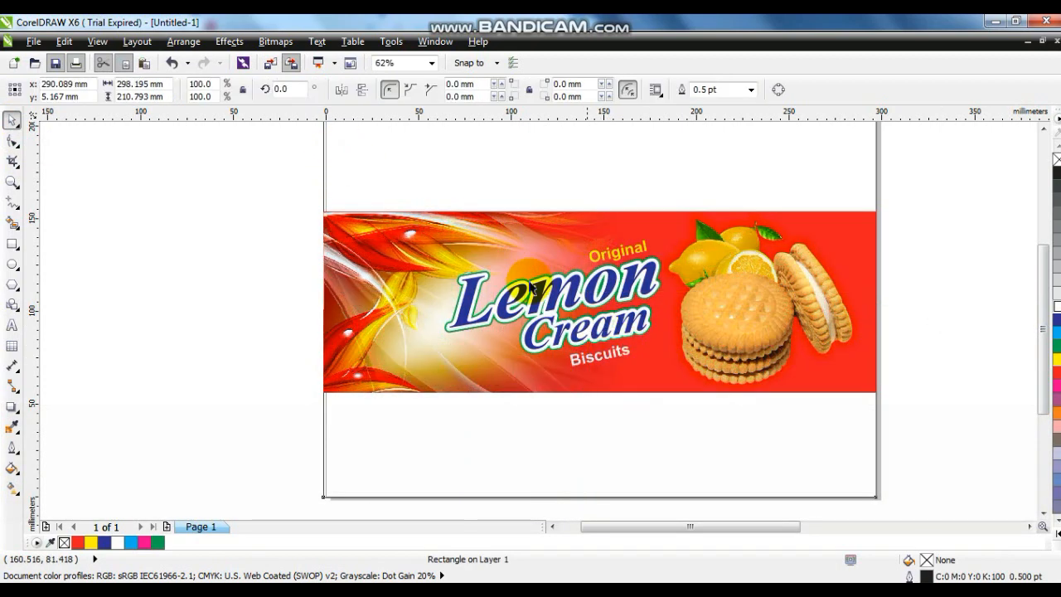
{"action": "key", "text": "ctrl+z"}
{"action": "left_click_drag", "start_coordinate": [175, 186], "coordinate": [677, 396]}
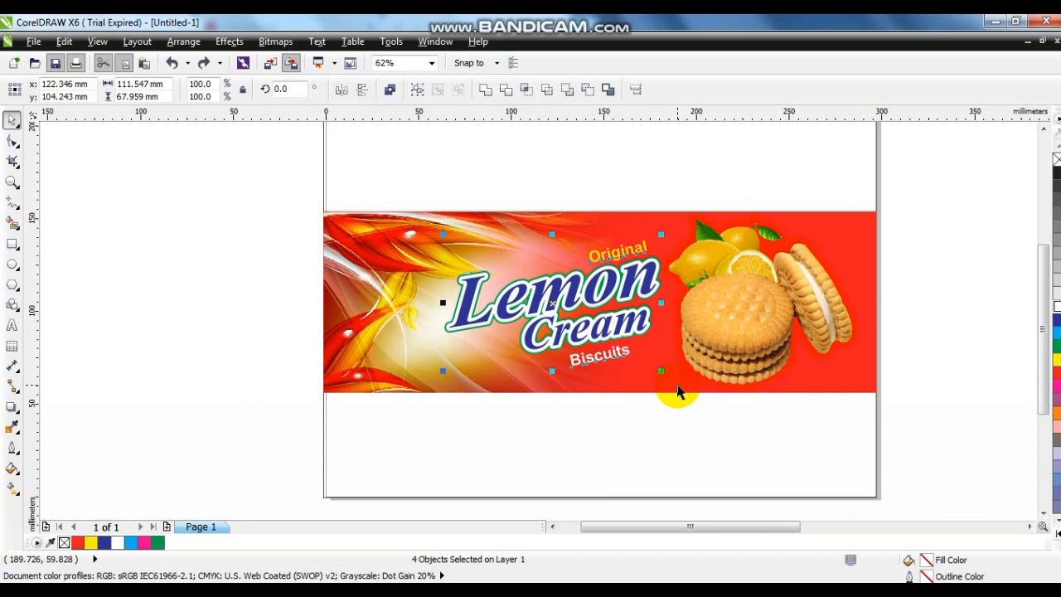
{"action": "left_click", "coordinate": [406, 592]}
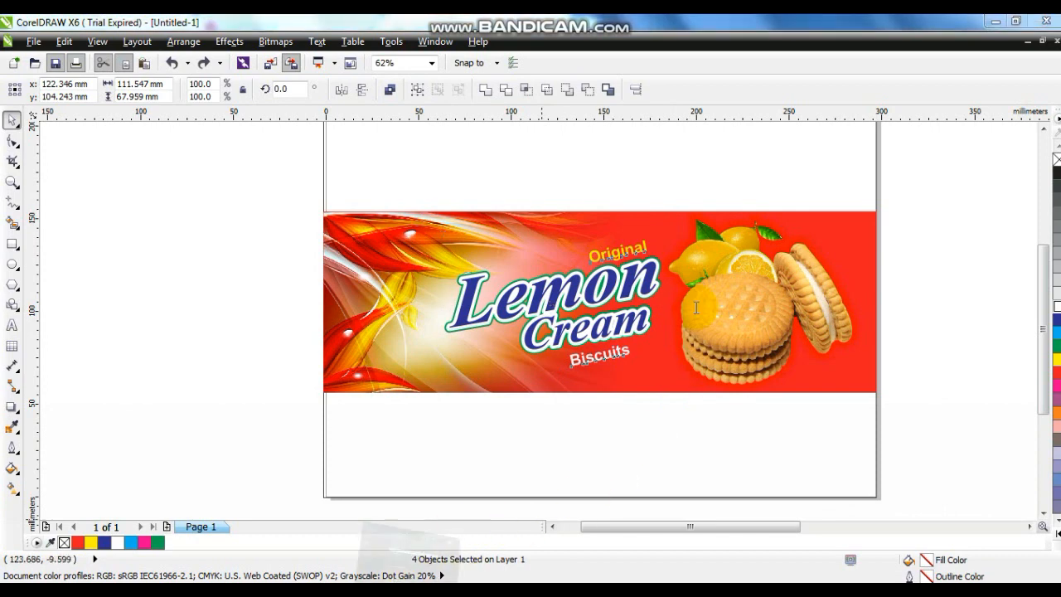
{"action": "left_click", "coordinate": [827, 150]}
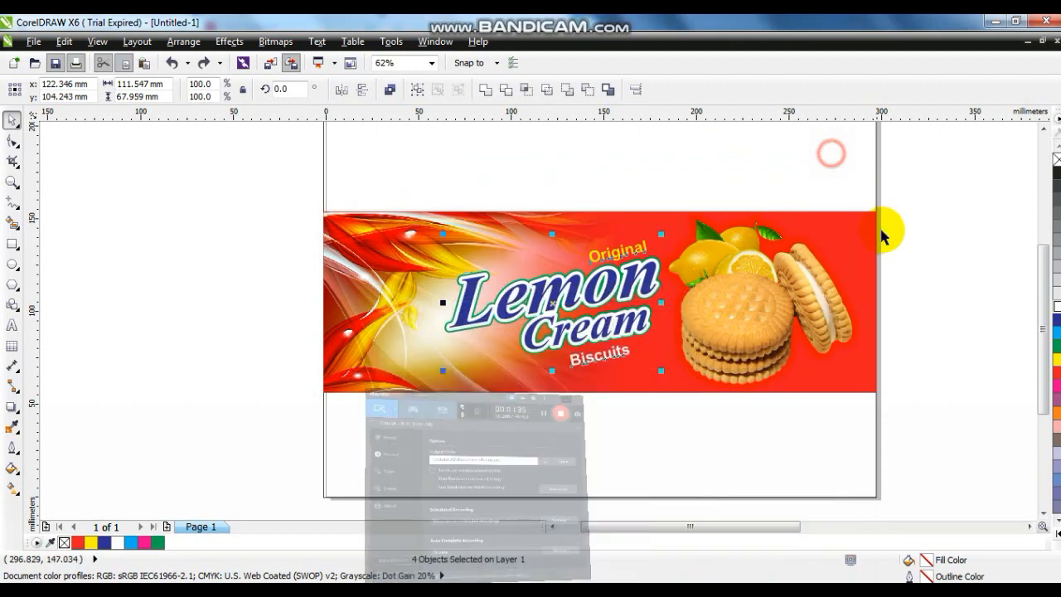
Step: Add mirrored copies of the floral background above and below the banner, each about 57 mm high, to fill the page
{"action": "key", "text": "F3"}
{"action": "key", "text": "Escape"}
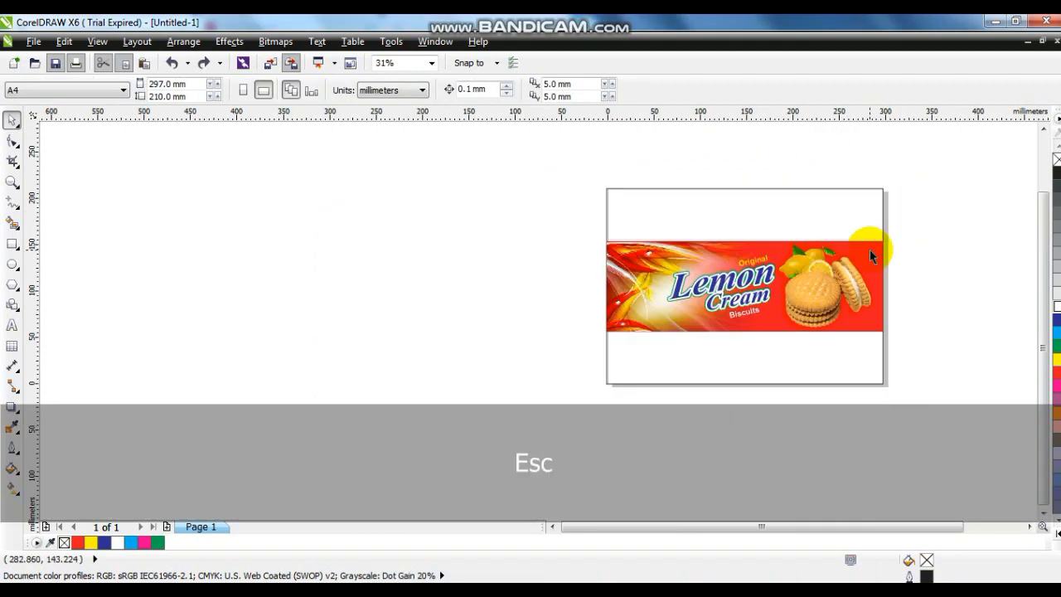
{"action": "left_click", "coordinate": [869, 247]}
{"action": "left_click", "coordinate": [710, 328]}
{"action": "left_click_drag", "start_coordinate": [744, 337], "coordinate": [735, 190]}
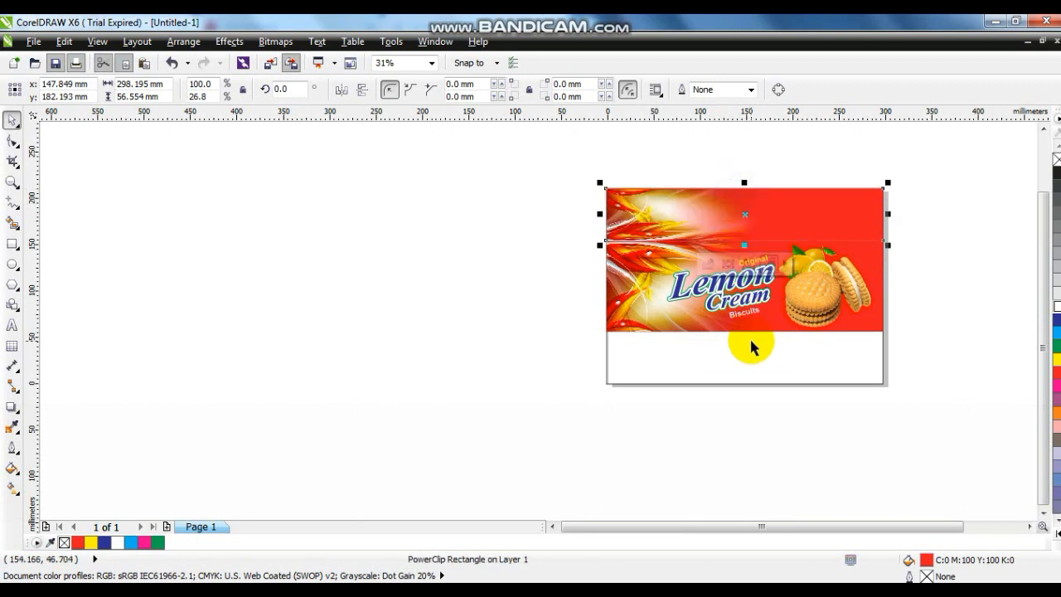
{"action": "left_click_drag", "start_coordinate": [752, 328], "coordinate": [730, 384]}
Step: Place a reduced copy of the title with its captions, about 63 by 39 mm, in the middle of the upper panel
{"action": "left_click_drag", "start_coordinate": [539, 165], "coordinate": [946, 450]}
{"action": "key", "text": "shift+F2"}
{"action": "key", "text": "Escape"}
{"action": "left_click_drag", "start_coordinate": [213, 217], "coordinate": [605, 395]}
{"action": "left_click_drag", "start_coordinate": [544, 312], "coordinate": [436, 196]}
{"action": "left_click_drag", "start_coordinate": [492, 275], "coordinate": [432, 236]}
{"action": "left_click_drag", "start_coordinate": [380, 189], "coordinate": [528, 181]}
{"action": "left_click_drag", "start_coordinate": [581, 232], "coordinate": [543, 200]}
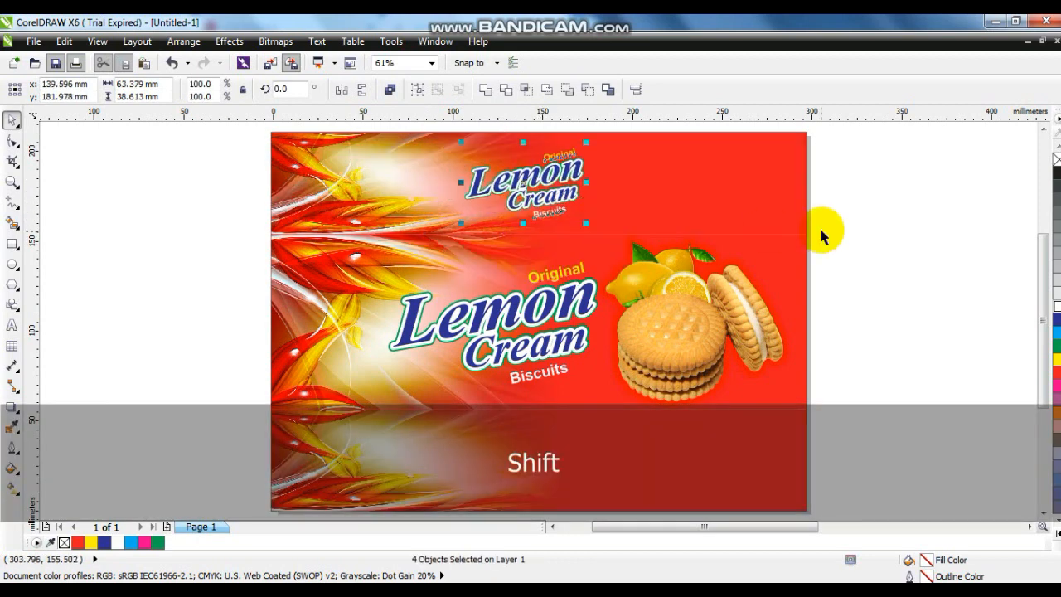
Step: Place a copy of the lemon and biscuit group, scaled to about 47%, in the red area of the upper panel
{"action": "left_click", "coordinate": [726, 294]}
{"action": "left_click_drag", "start_coordinate": [802, 231], "coordinate": [743, 292]}
{"action": "left_click_drag", "start_coordinate": [707, 326], "coordinate": [739, 190]}
{"action": "left_click_drag", "start_coordinate": [683, 218], "coordinate": [678, 222]}
Step: Copy the small biscuit group and the small title with its captions straight down into the lower panel
{"action": "left_click_drag", "start_coordinate": [720, 187], "coordinate": [711, 469]}
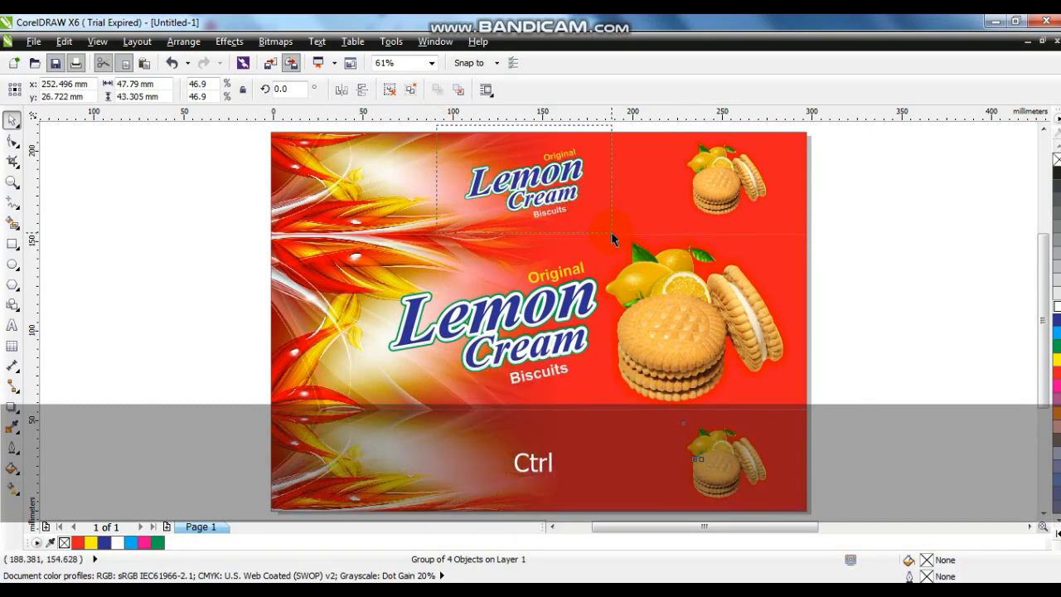
{"action": "left_click_drag", "start_coordinate": [612, 238], "coordinate": [612, 237]}
{"action": "left_click_drag", "start_coordinate": [560, 203], "coordinate": [562, 481]}
{"action": "left_click", "coordinate": [821, 353]}
{"action": "key", "text": "F4"}
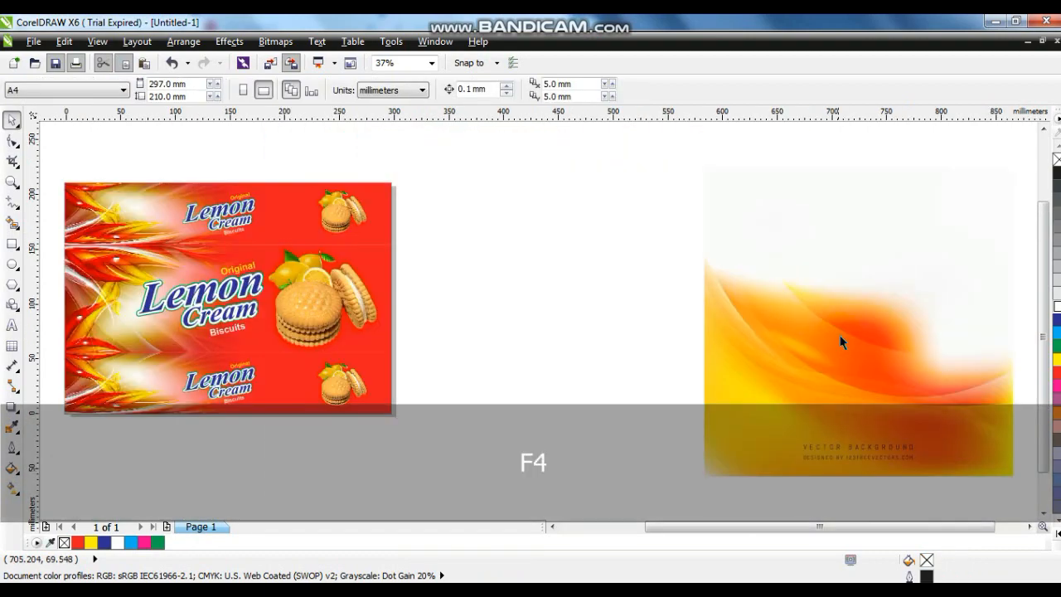
Step: Delete the unused orange vector background image beside the page
{"action": "left_click", "coordinate": [790, 364]}
{"action": "left_click", "coordinate": [567, 343]}
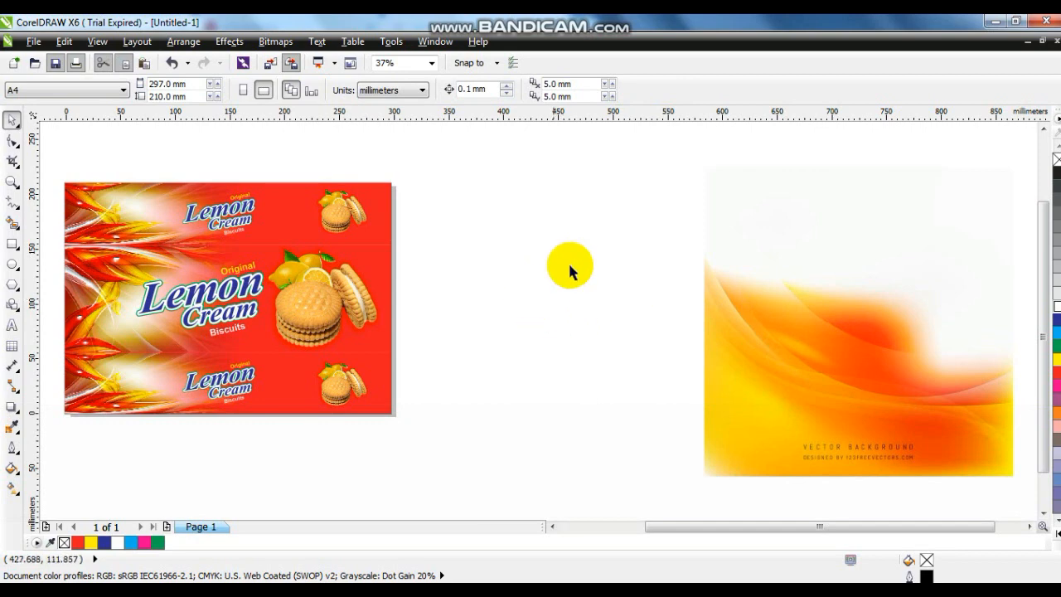
{"action": "left_click", "coordinate": [841, 374]}
{"action": "key", "text": "Delete"}
{"action": "key", "text": "F4"}
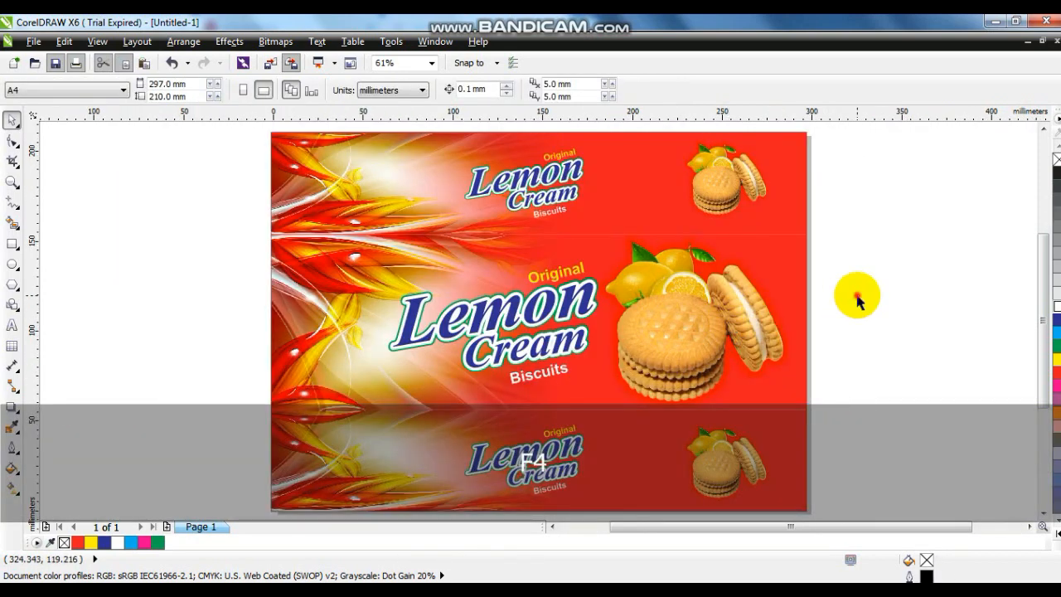